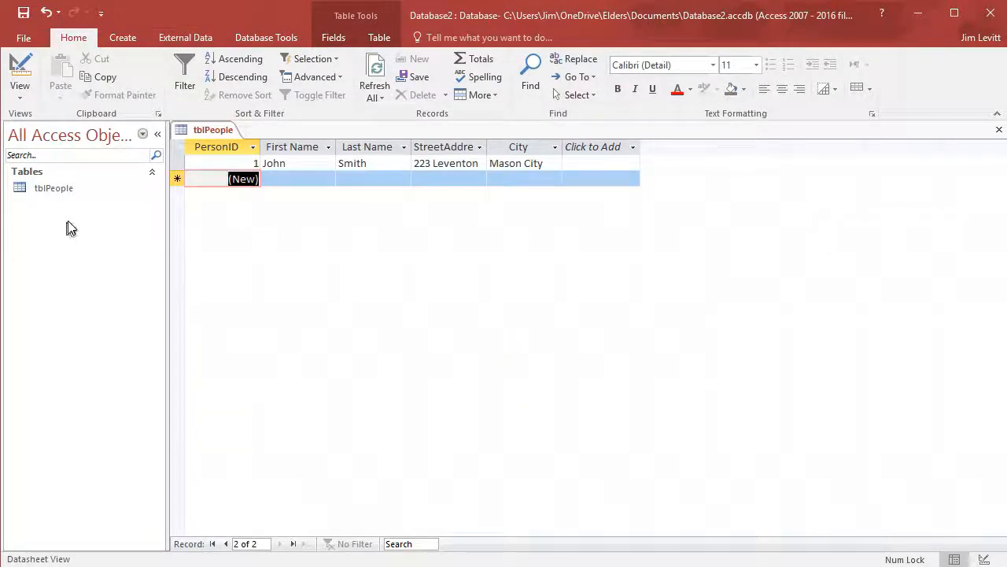
Step: Start an Excel import and select states.xlsx from the OneDrive Lesson examples folder as the source file
click(188, 38)
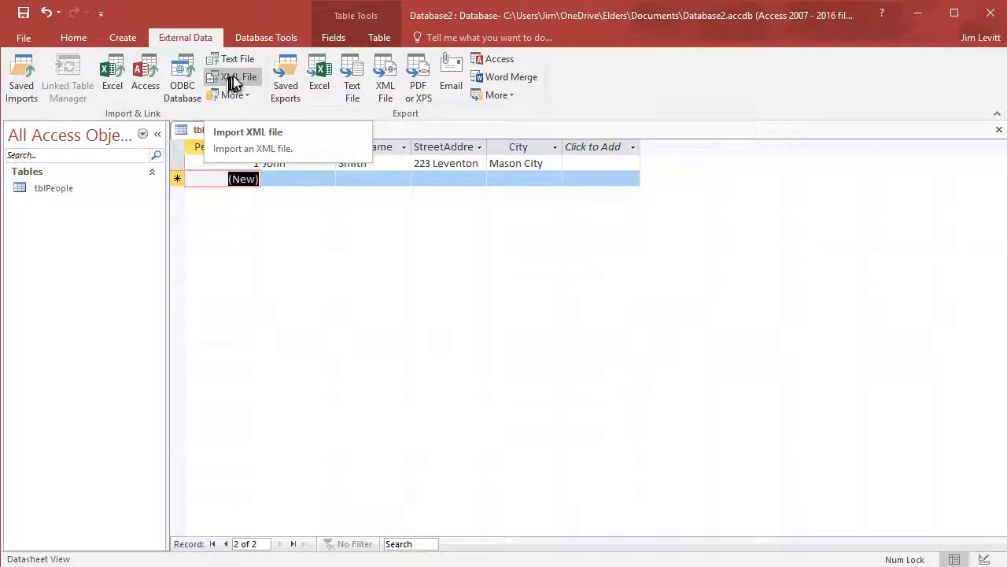
click(116, 81)
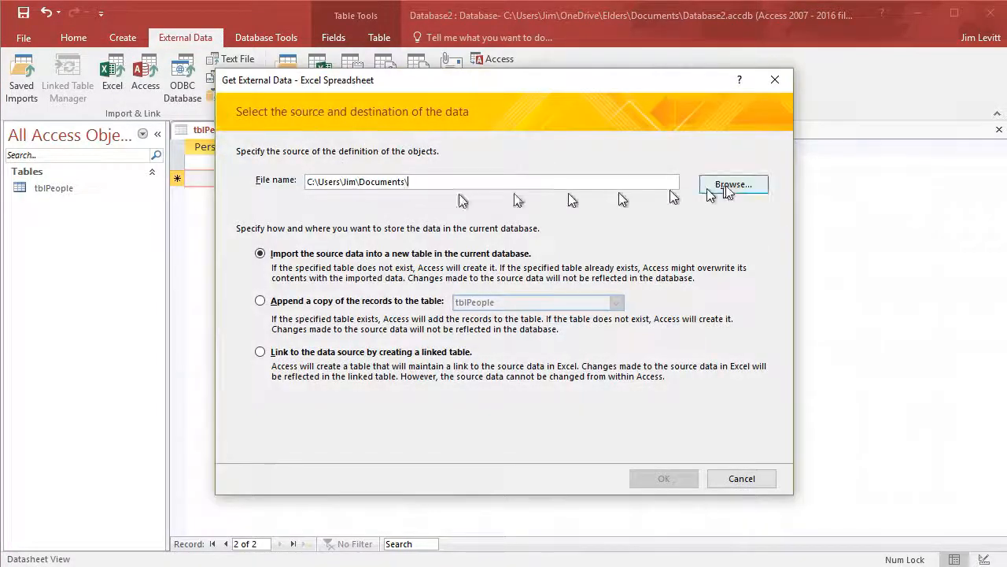
click(731, 184)
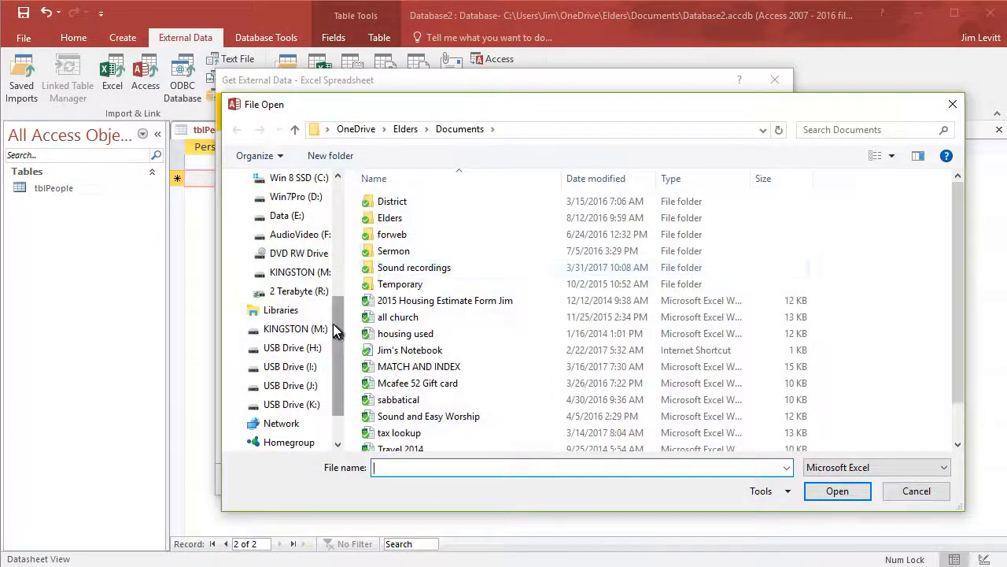
scroll(333, 329, up, 5)
click(356, 129)
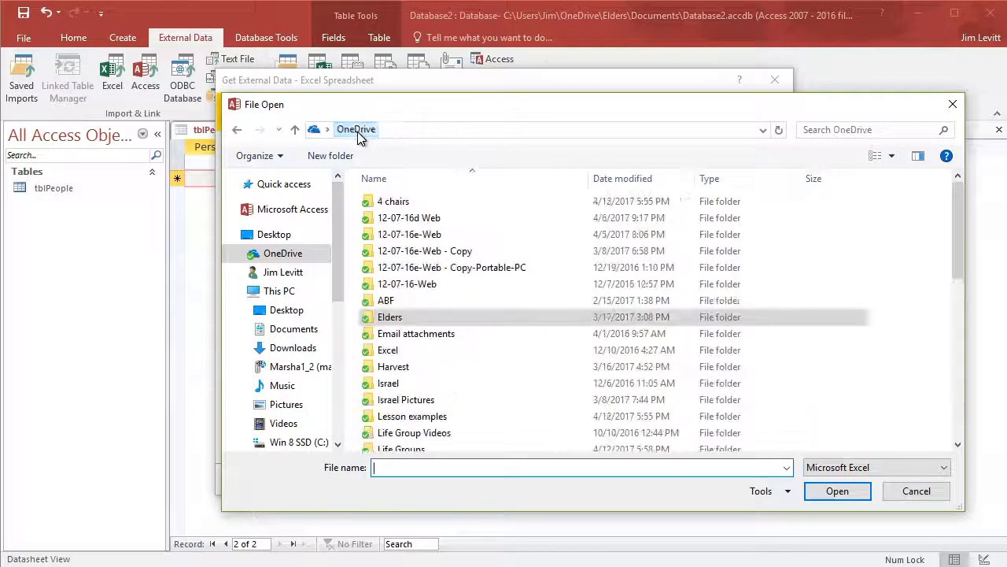
scroll(429, 346, down, 2)
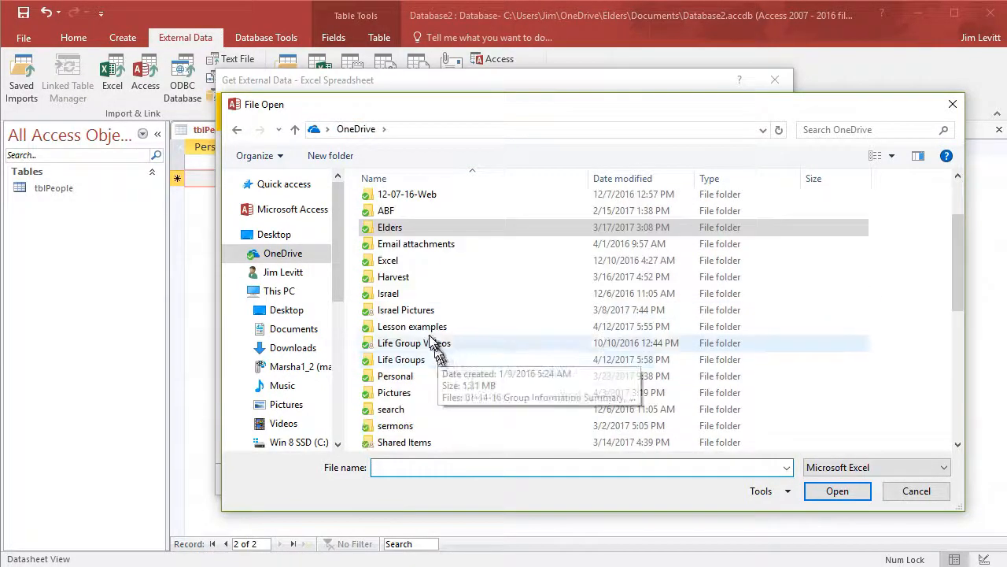
double_click(425, 325)
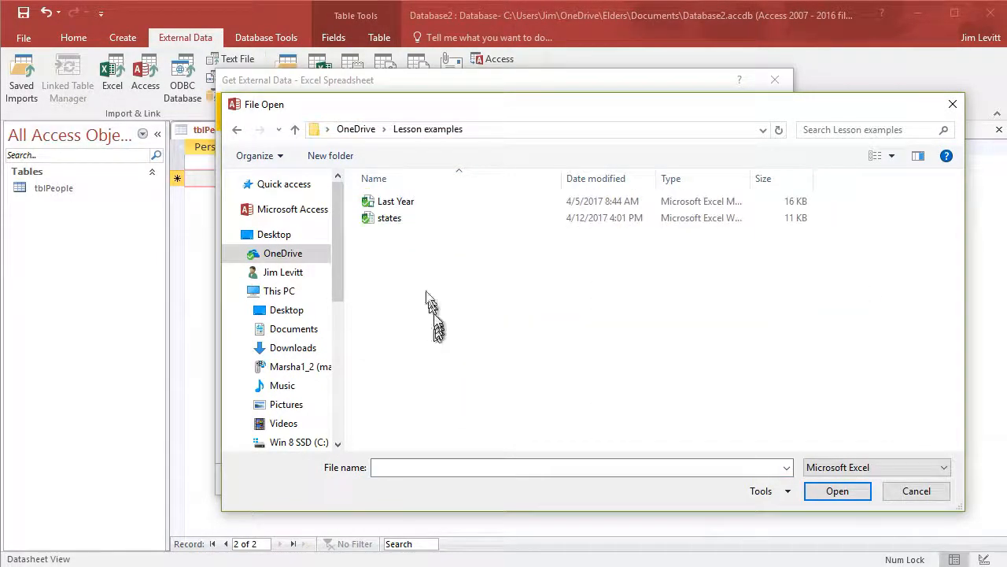
click(391, 219)
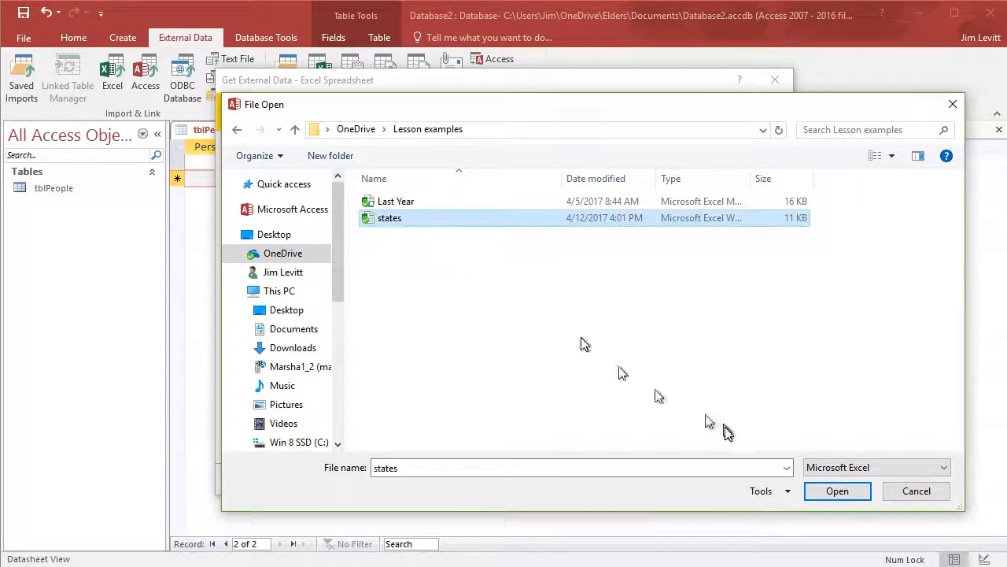
click(839, 493)
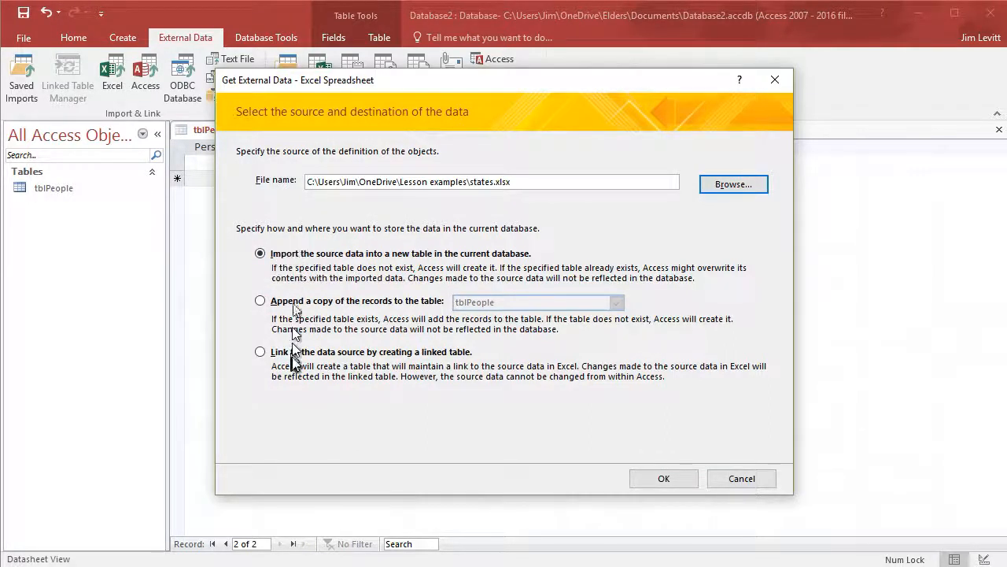
Step: Import the spreadsheet into a new table, allowing the wizard to open, and use the first row as column headings
click(660, 480)
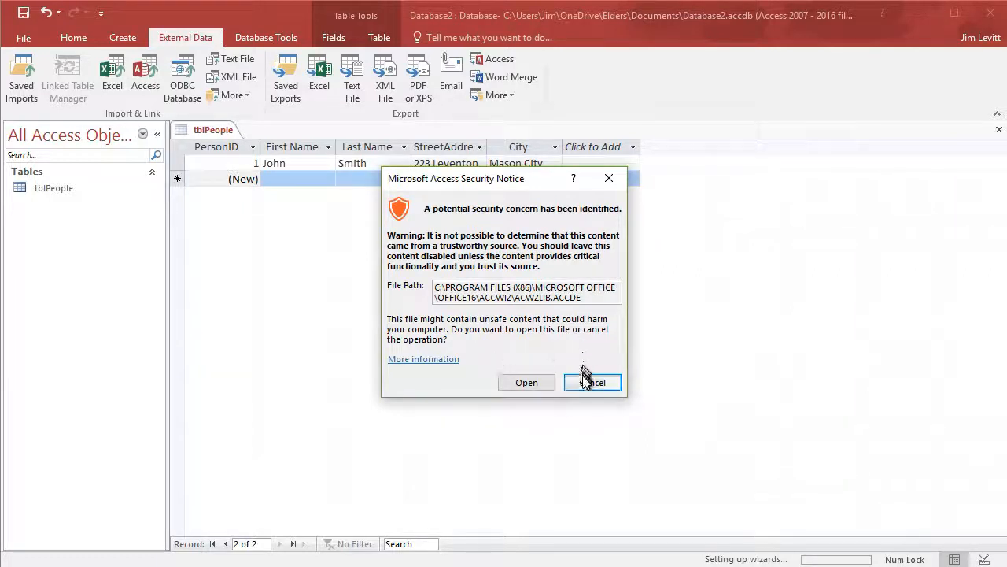
click(529, 385)
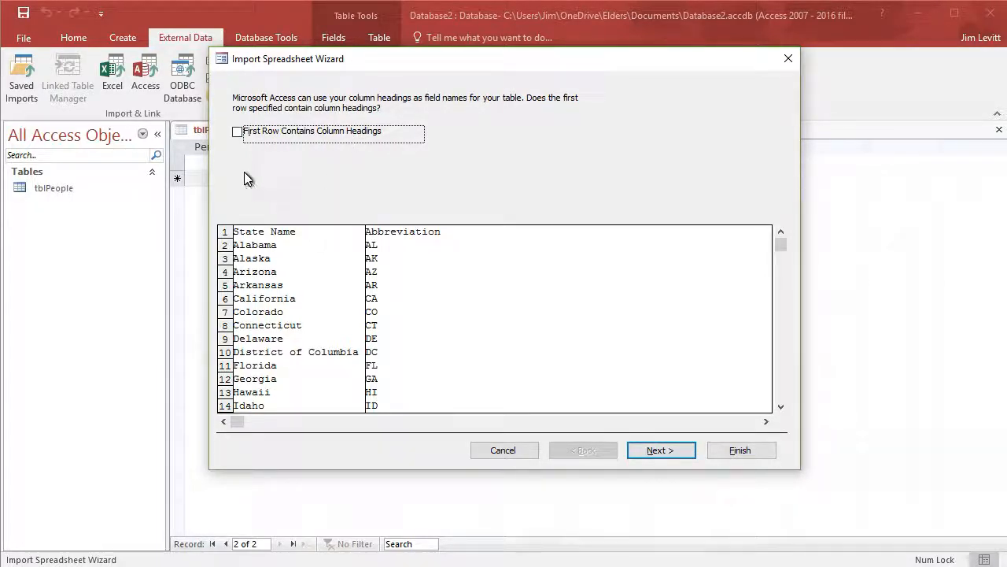
click(238, 132)
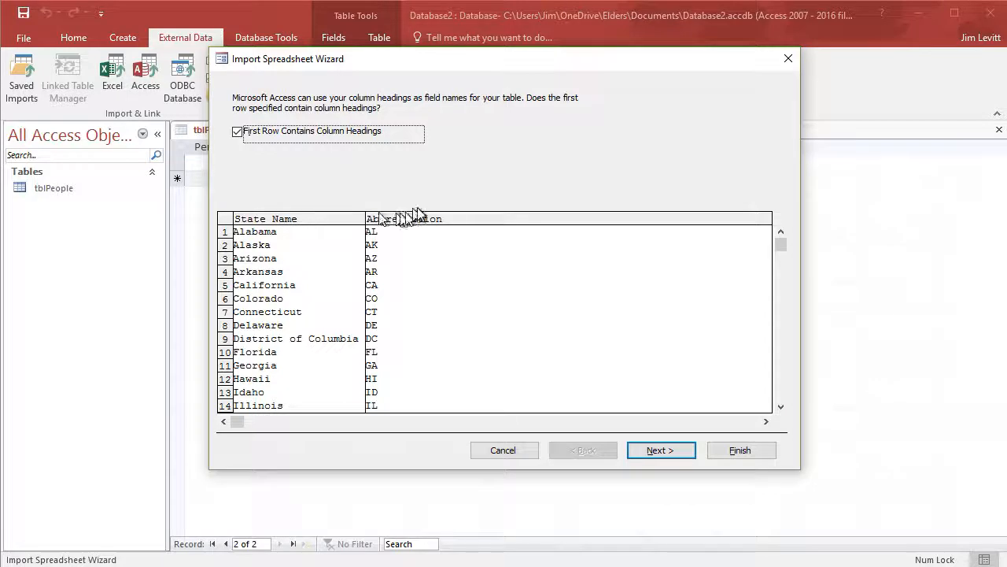
click(669, 457)
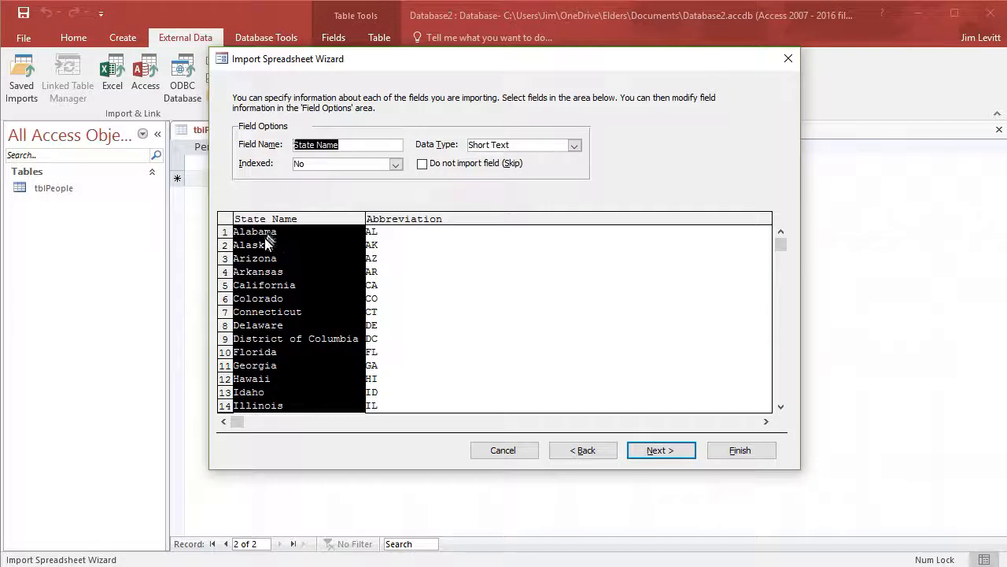
Step: Rename the State Name field to StateName and keep the Abbreviation field's import options as they are
click(317, 145)
key(BackSpace)
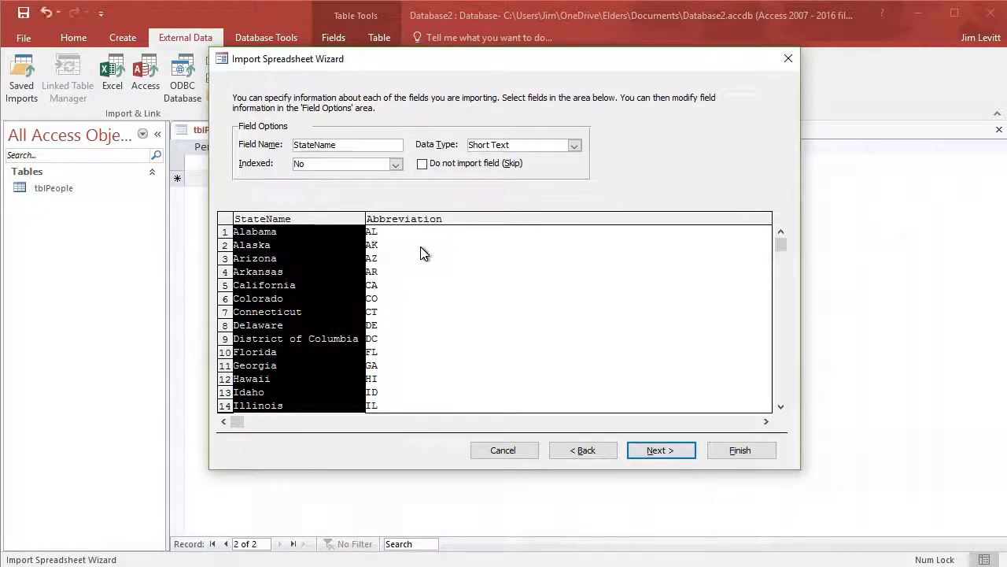
click(470, 221)
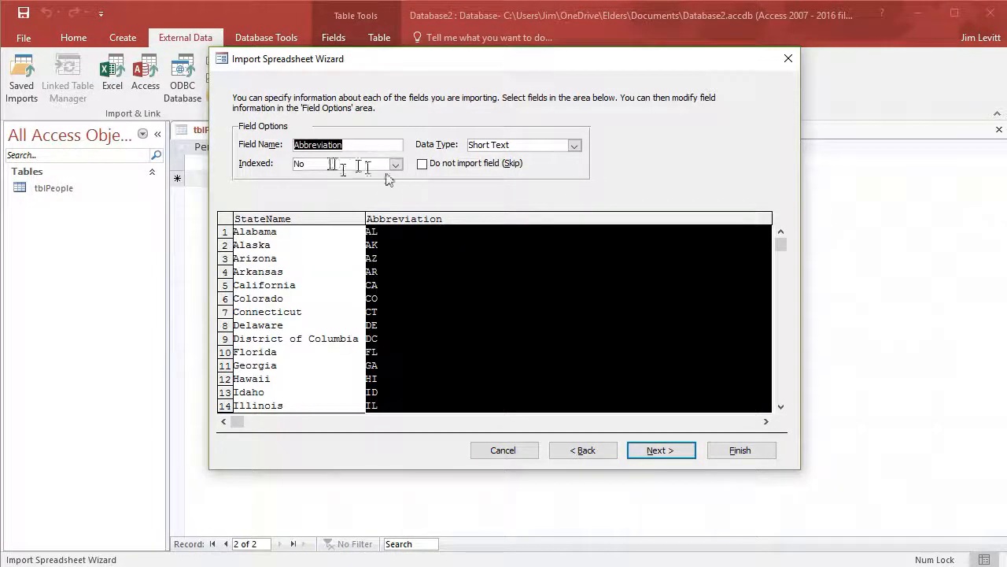
click(661, 451)
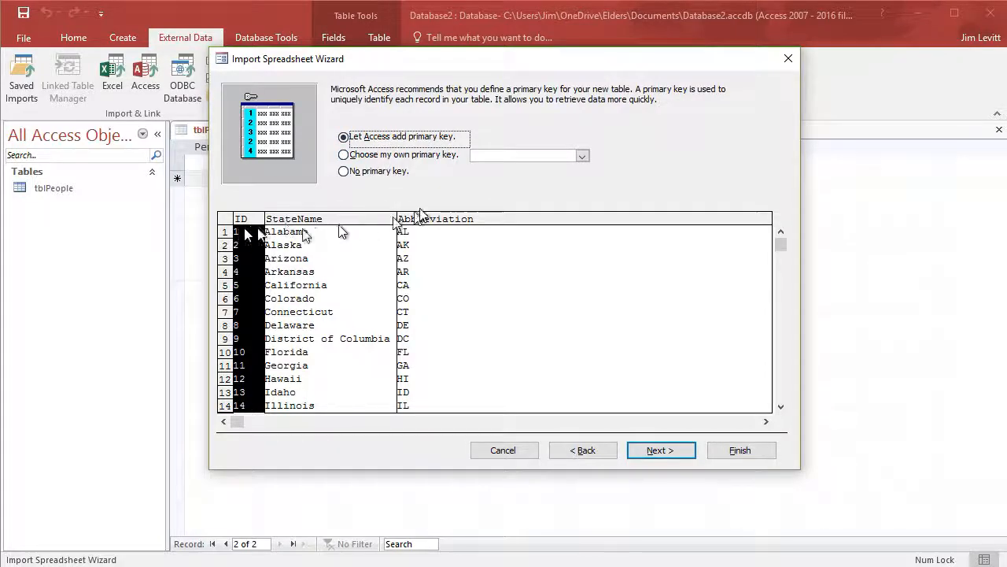
Step: Let Access add the primary key and finish the import into a table named states without saving the import steps
click(662, 451)
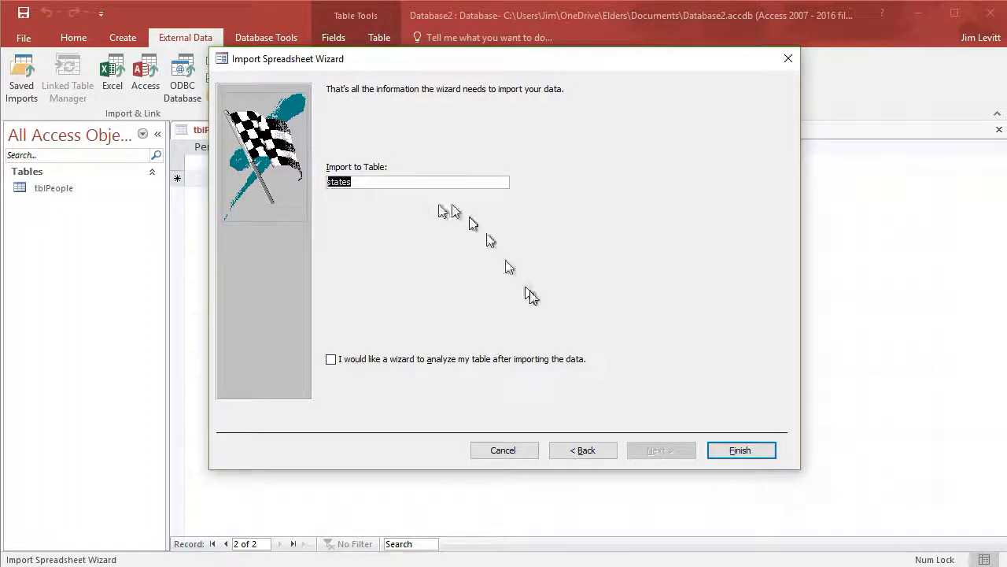
click(740, 451)
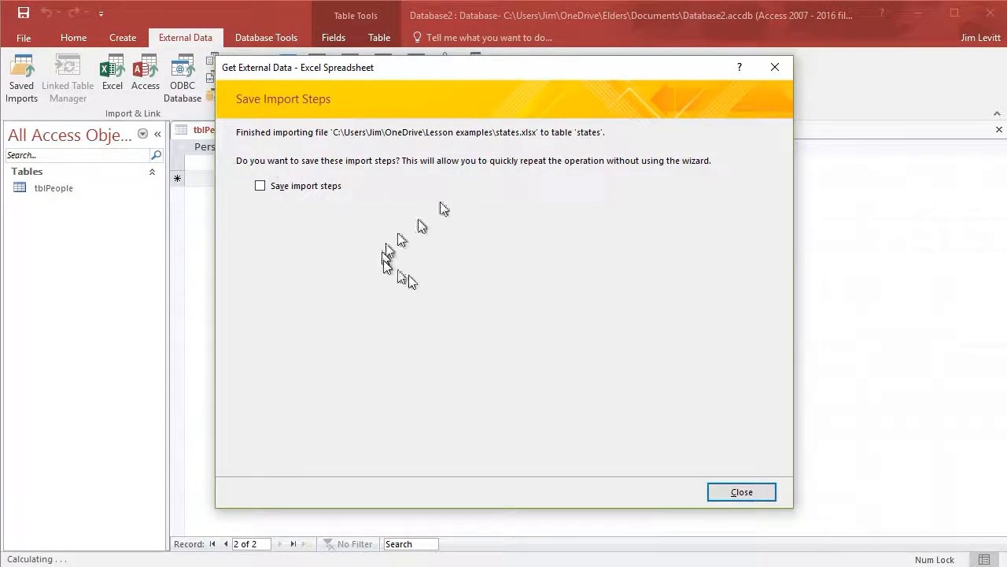
click(742, 493)
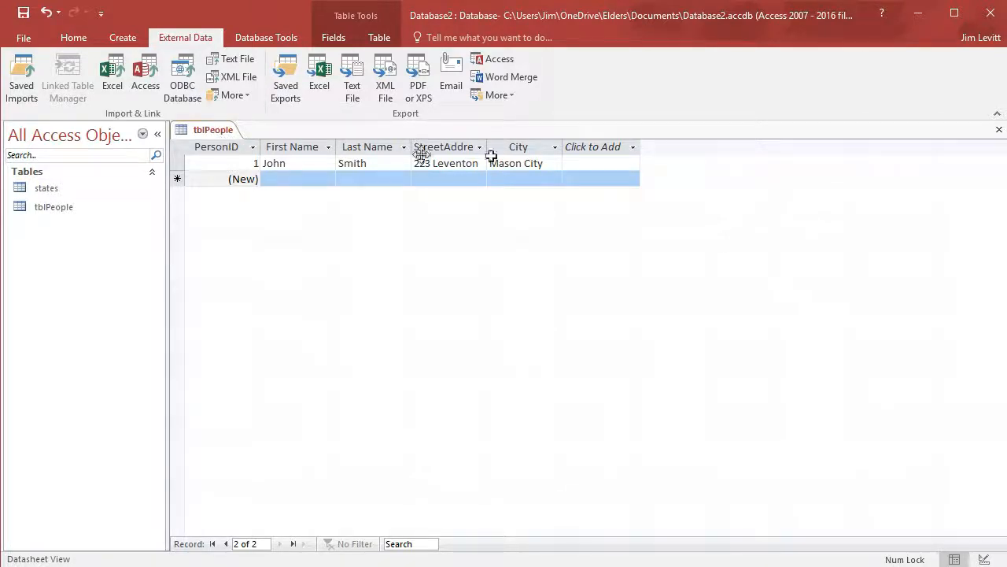
Step: Close tblPeople, open the states table and look through its imported records
click(998, 129)
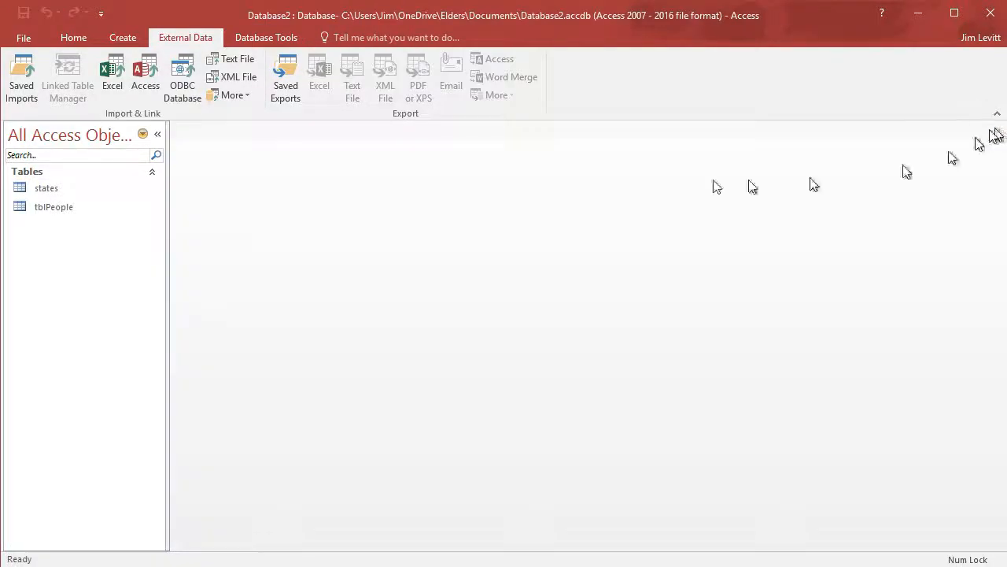
double_click(61, 190)
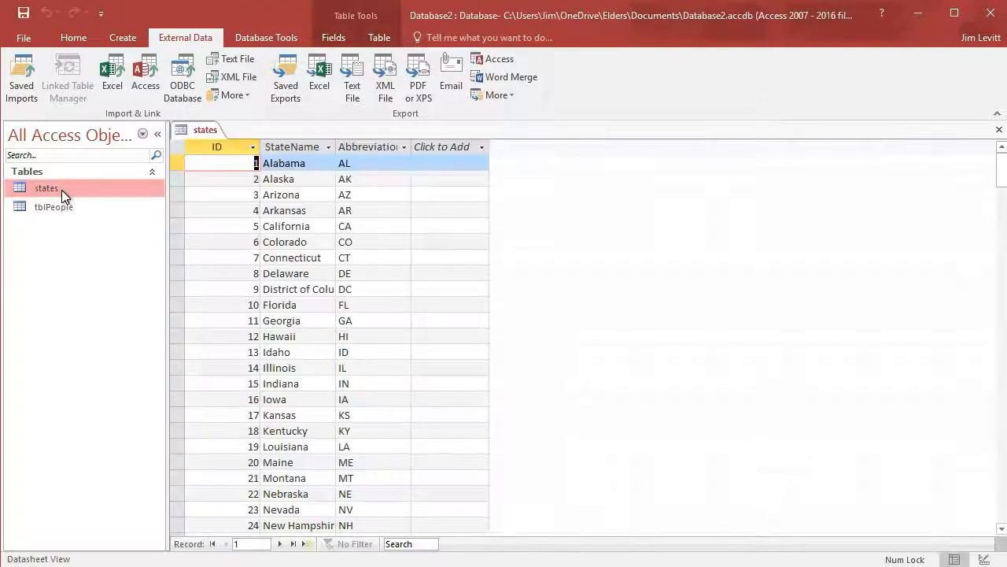
scroll(319, 186, down, 6)
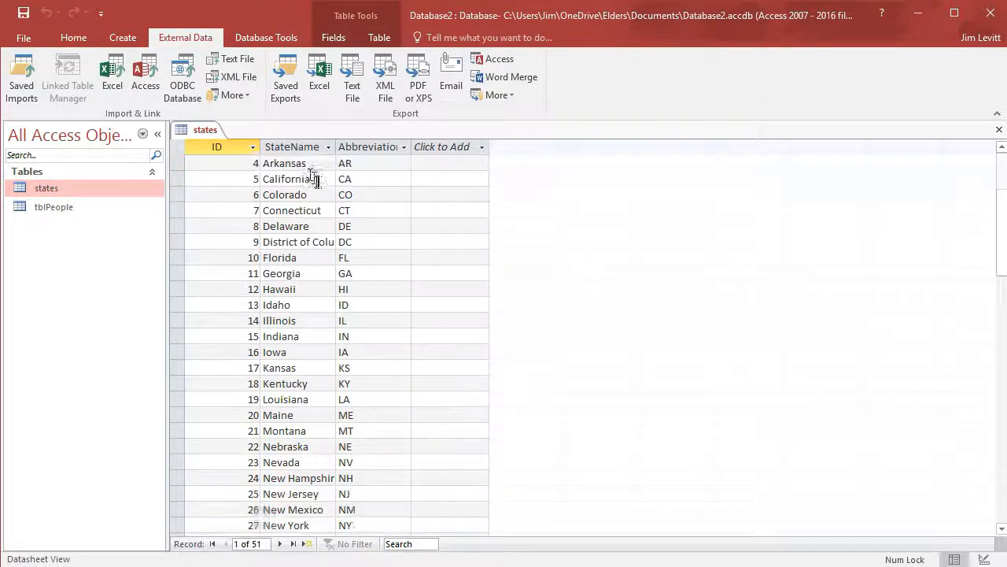
scroll(319, 186, down, 5)
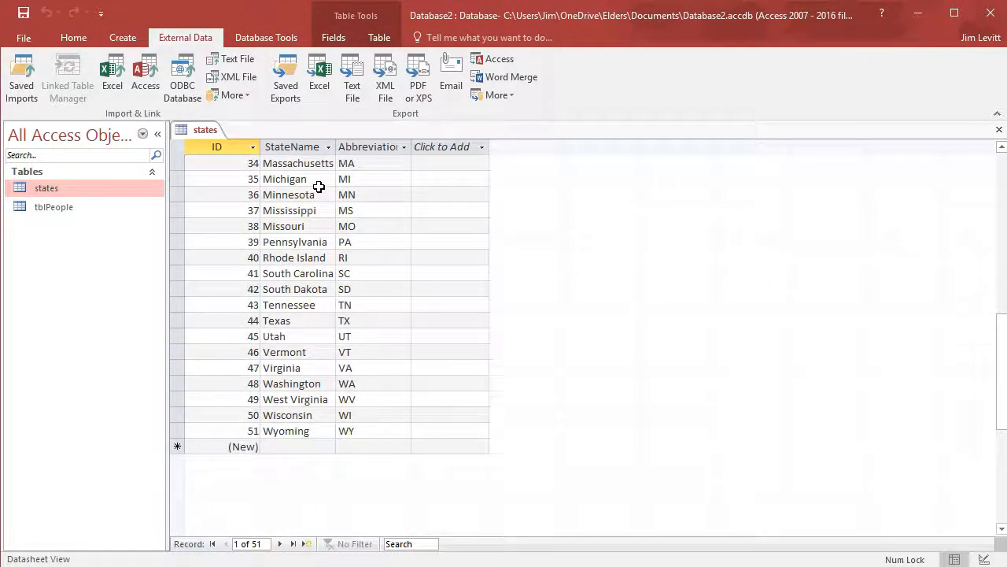
scroll(319, 186, up, 4)
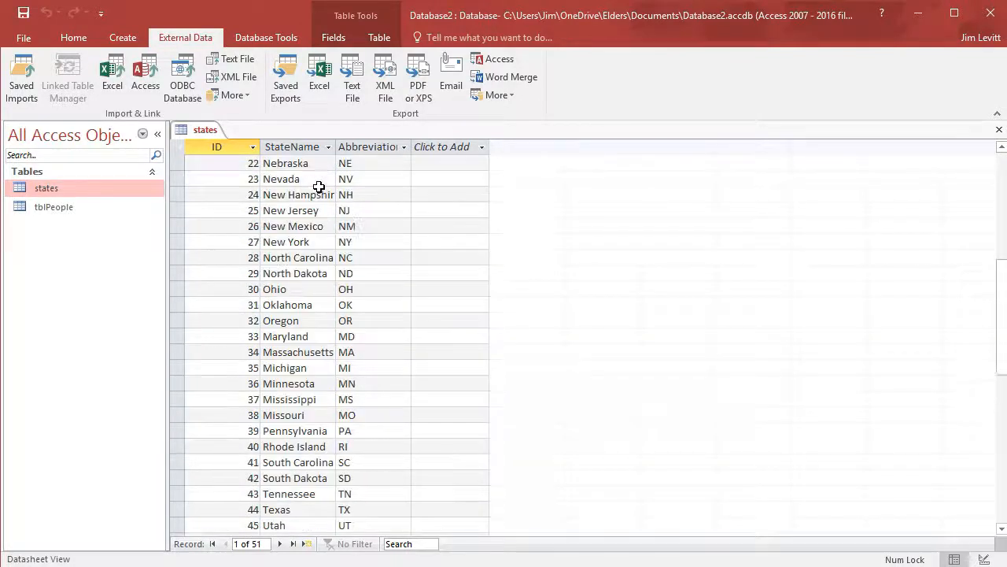
scroll(319, 187, up, 4)
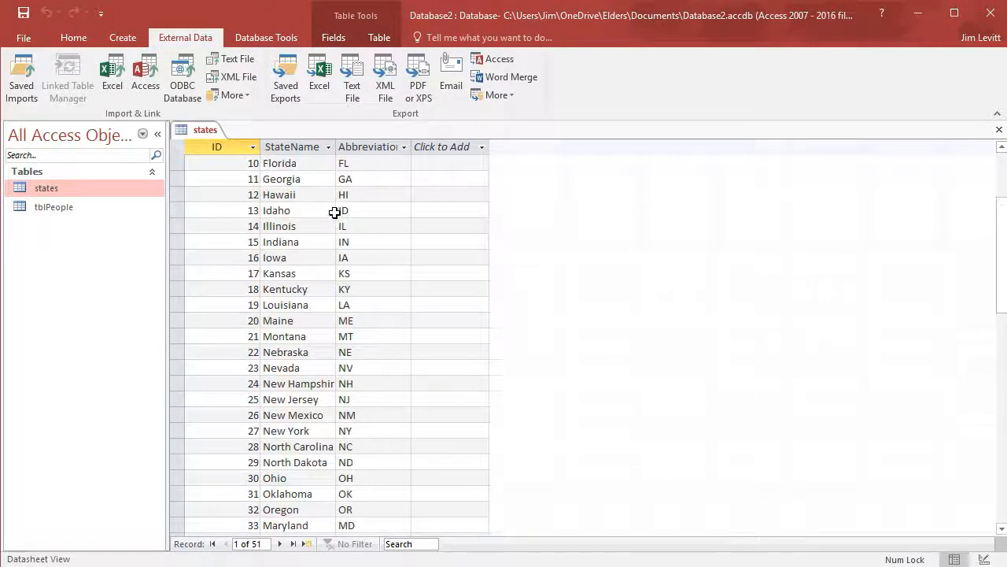
scroll(334, 211, up, 3)
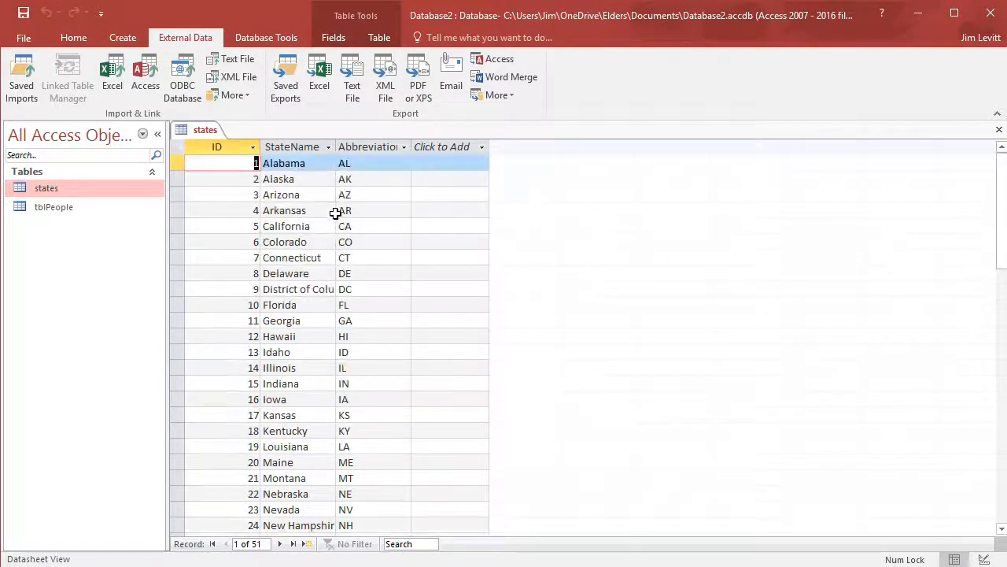
Step: Fit the StateName column's width to its contents and close the states table, saving the layout changes
double_click(336, 147)
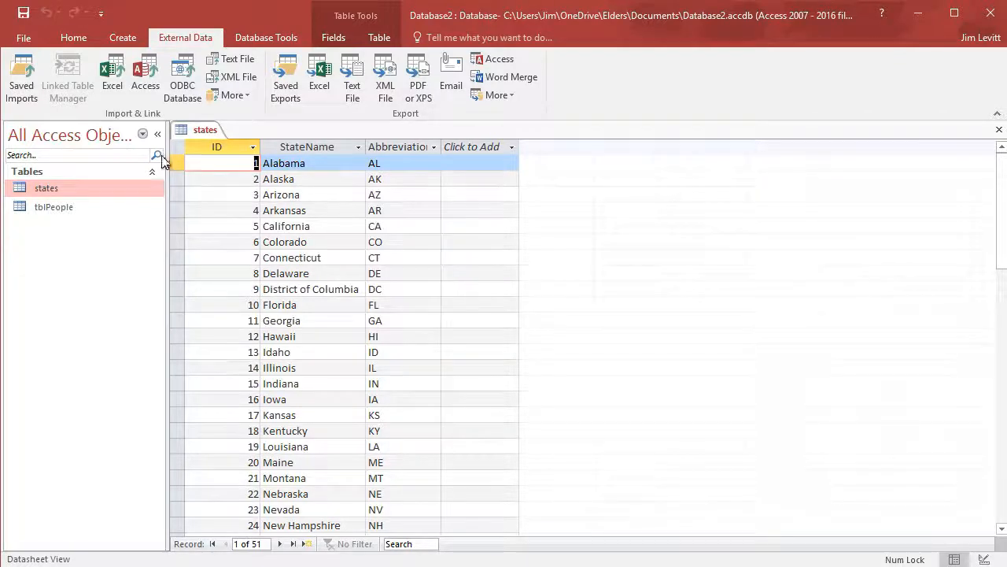
click(998, 129)
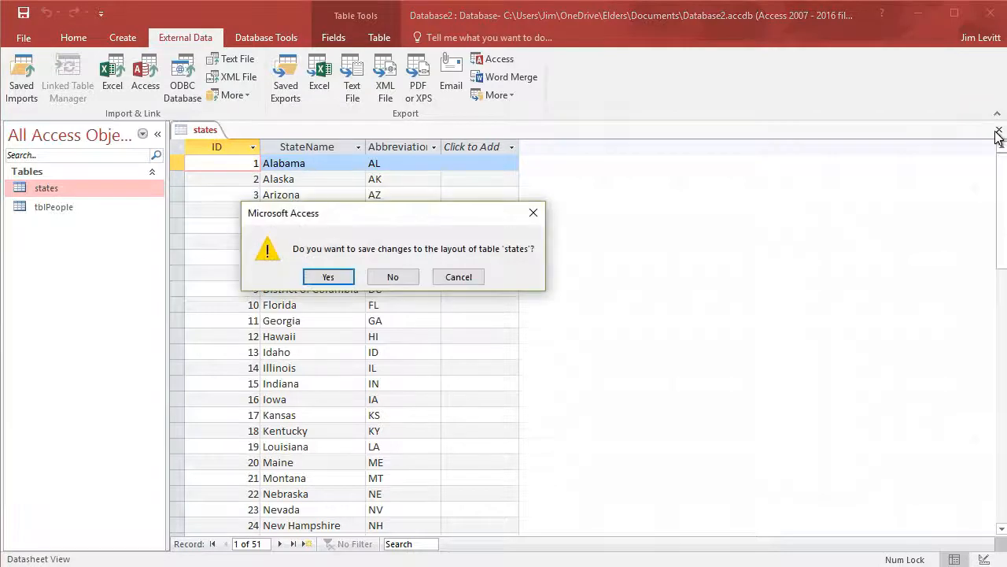
click(330, 278)
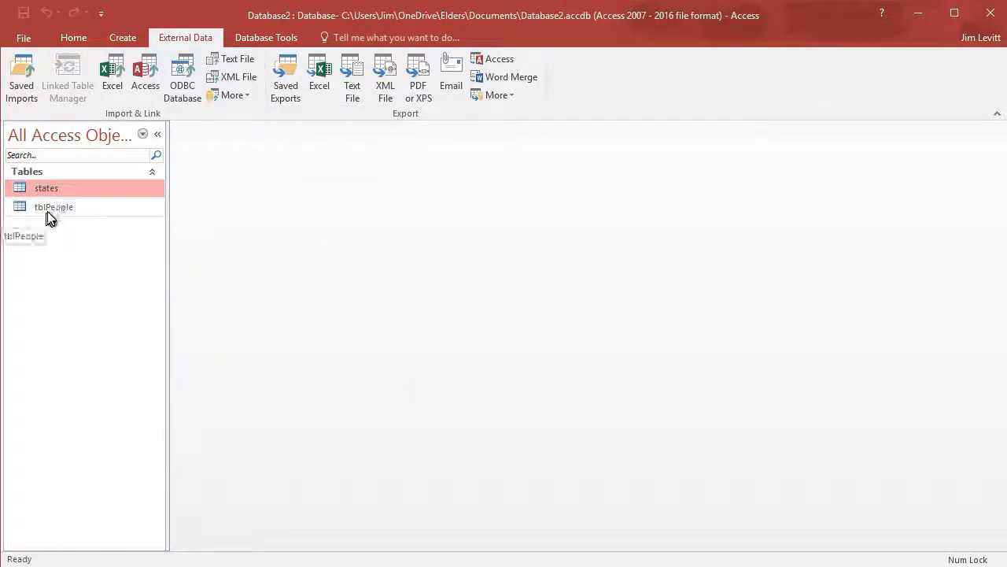
Step: Open tblPeople in Design View and add a field named State below City
click(52, 205)
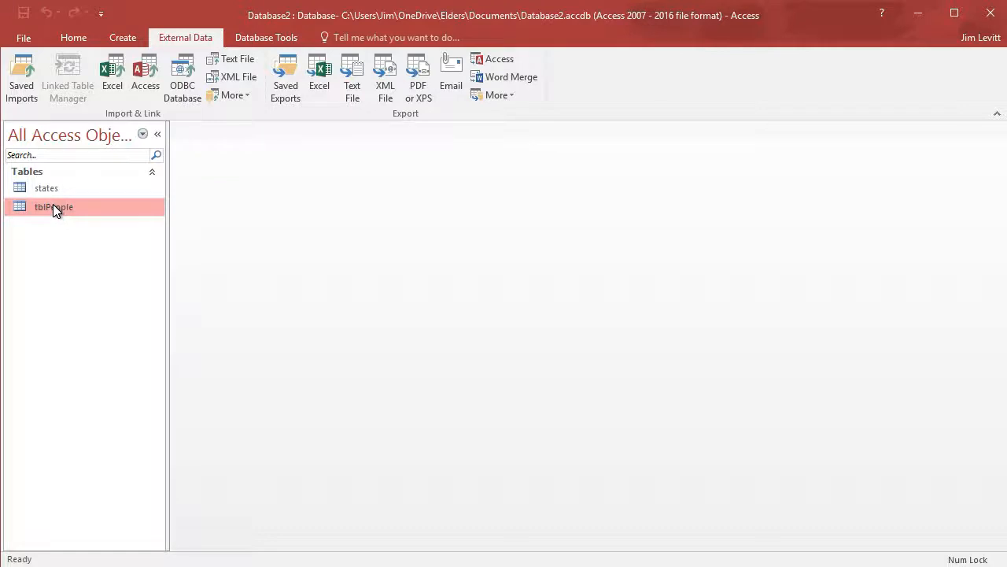
right_click(53, 204)
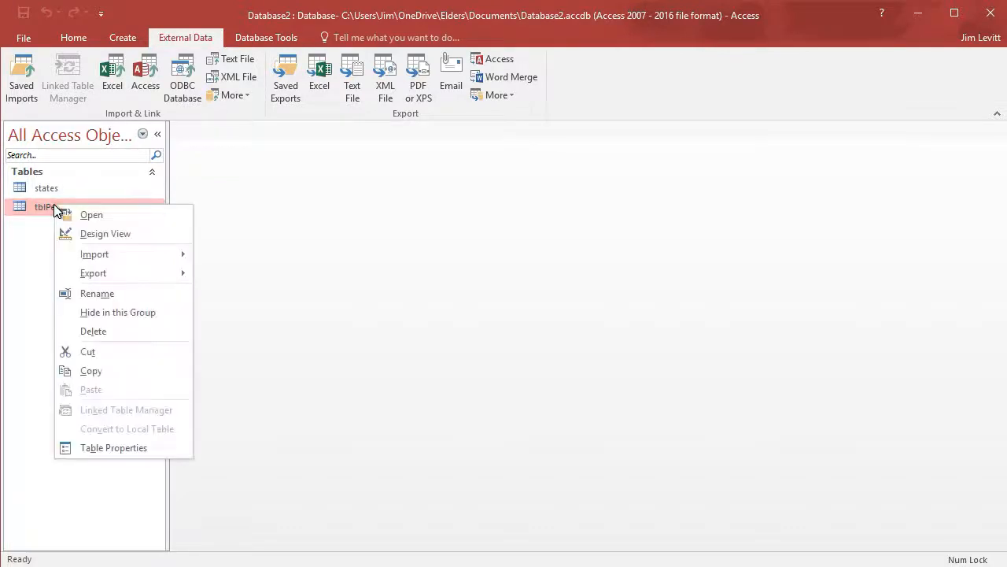
click(108, 234)
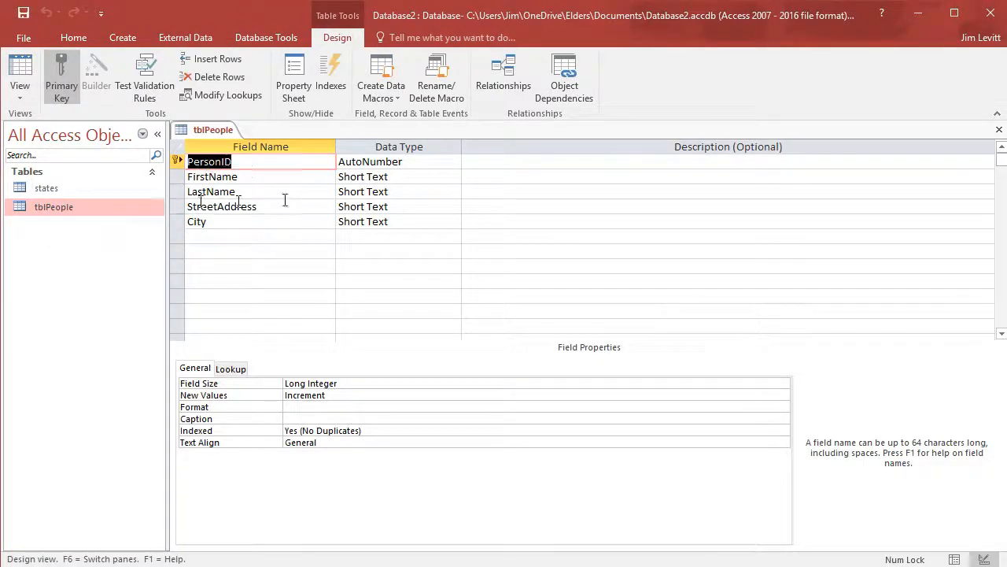
click(229, 236)
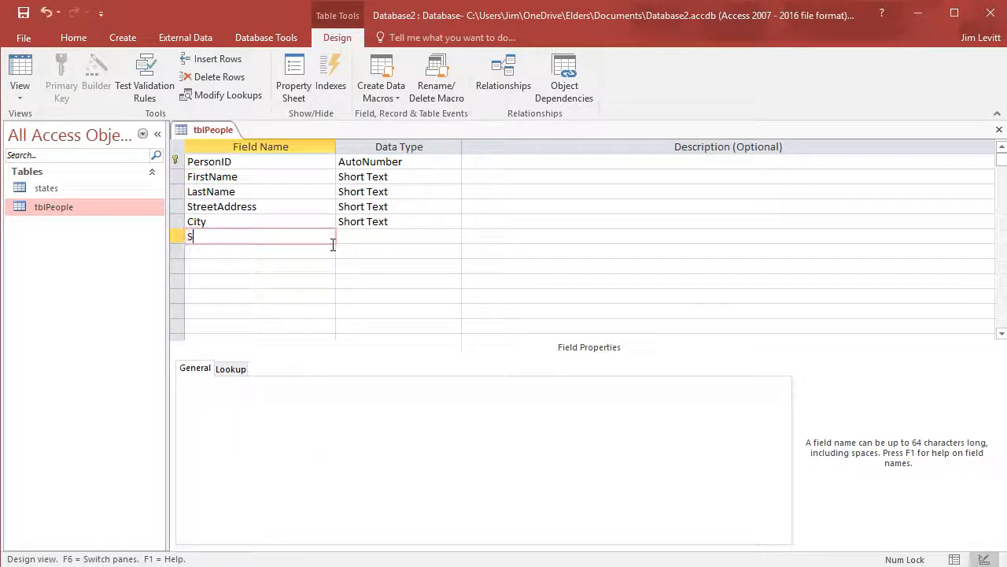
key(Tab)
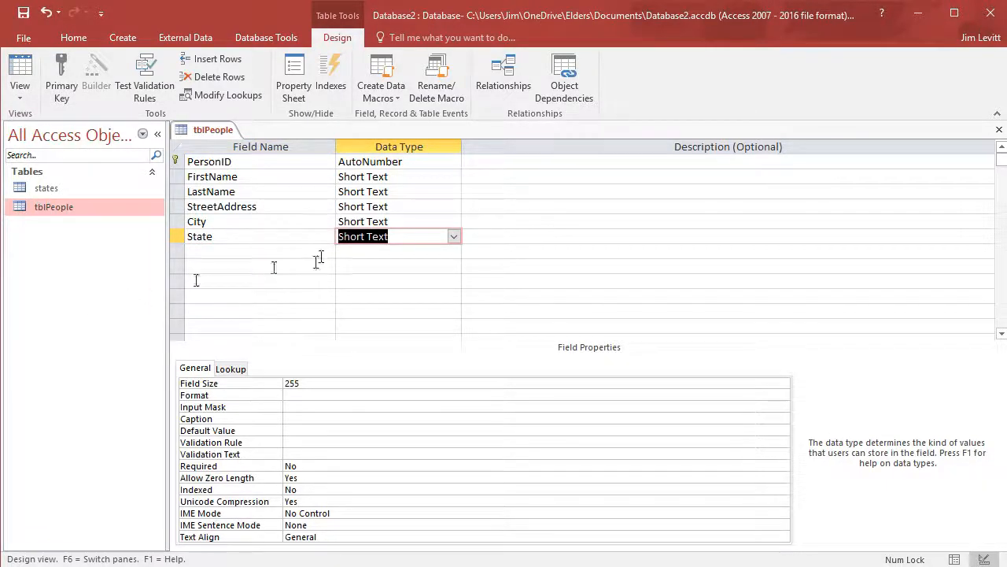
Step: Start the Lookup Wizard for the State field, allow its file to open and take the lookup values from the states table
click(455, 237)
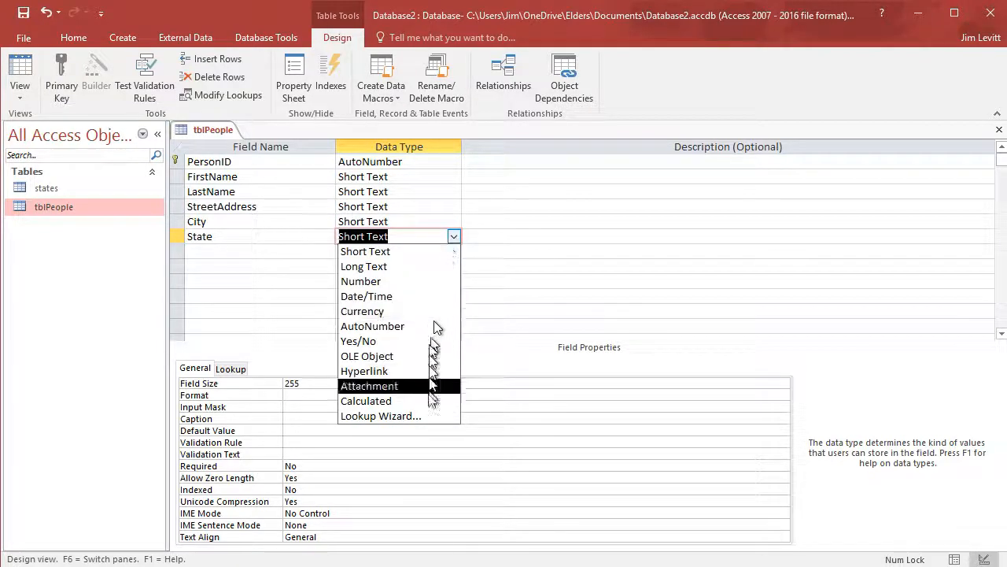
click(419, 417)
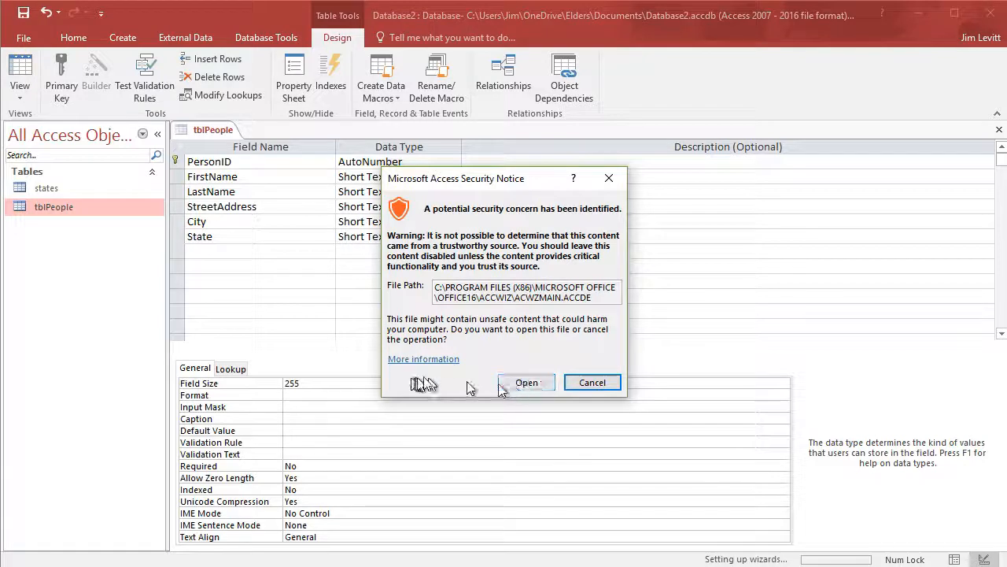
click(524, 384)
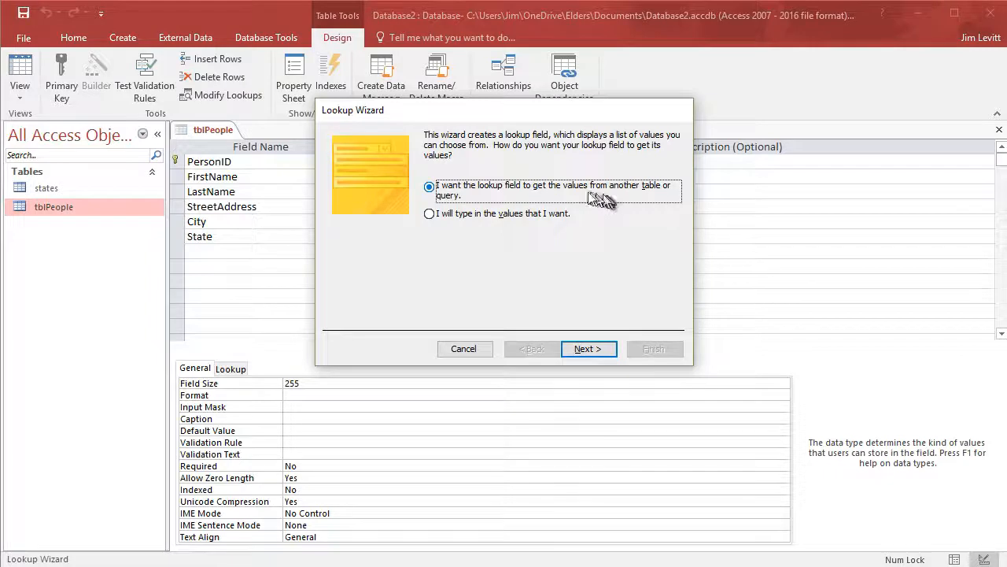
click(590, 351)
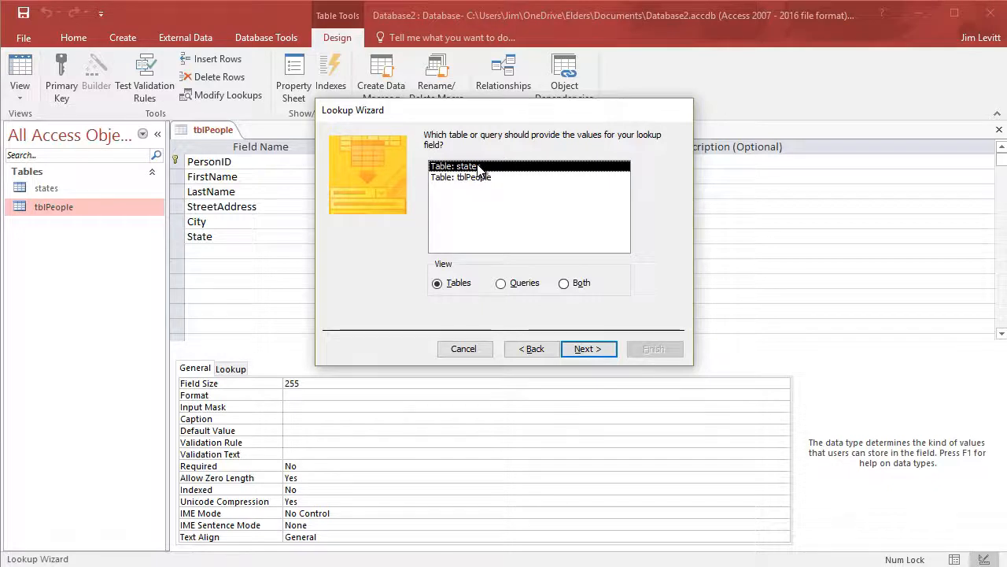
click(586, 350)
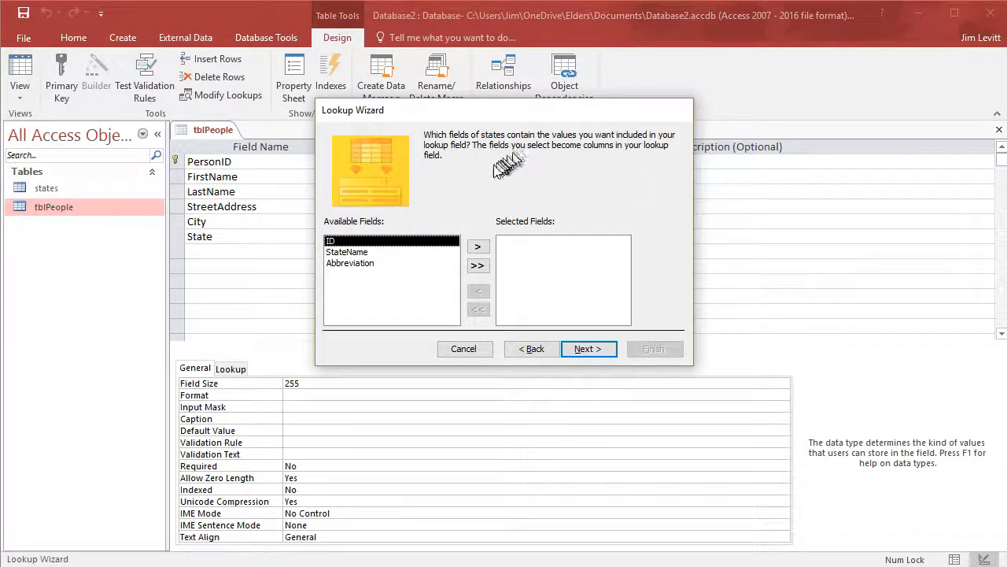
Step: Include only the Abbreviation field in the lookup and sort the list by Abbreviation in ascending order
click(358, 265)
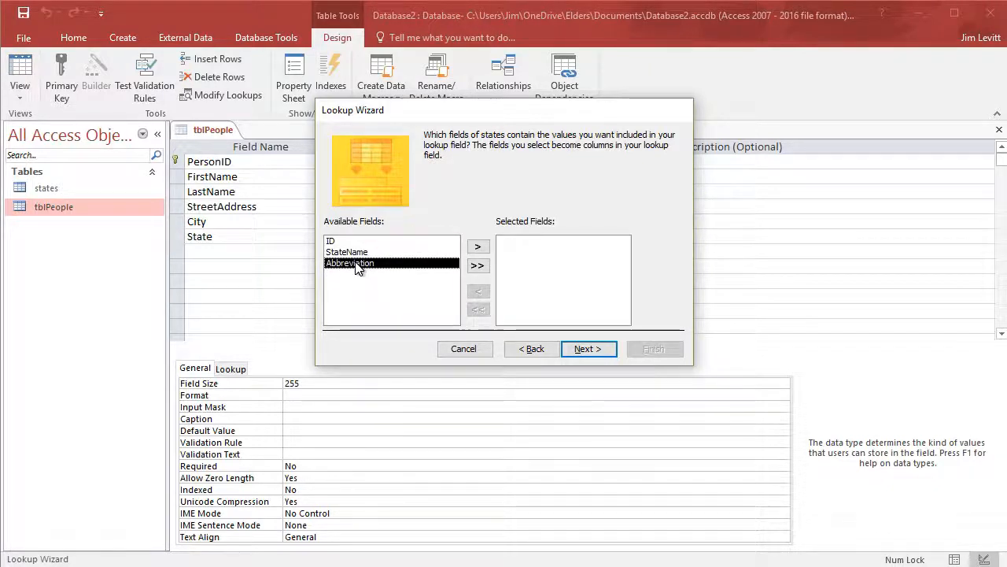
click(483, 246)
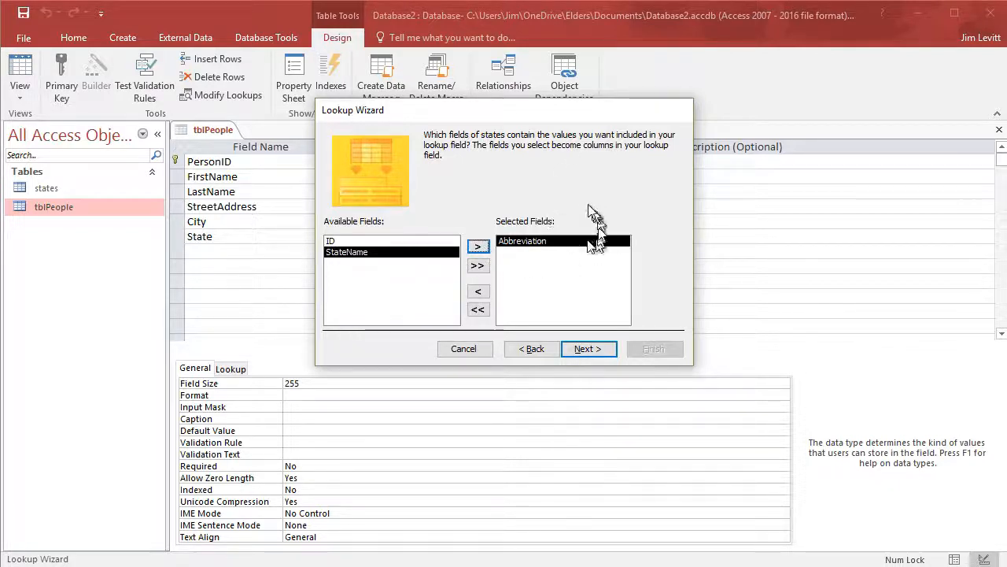
click(587, 349)
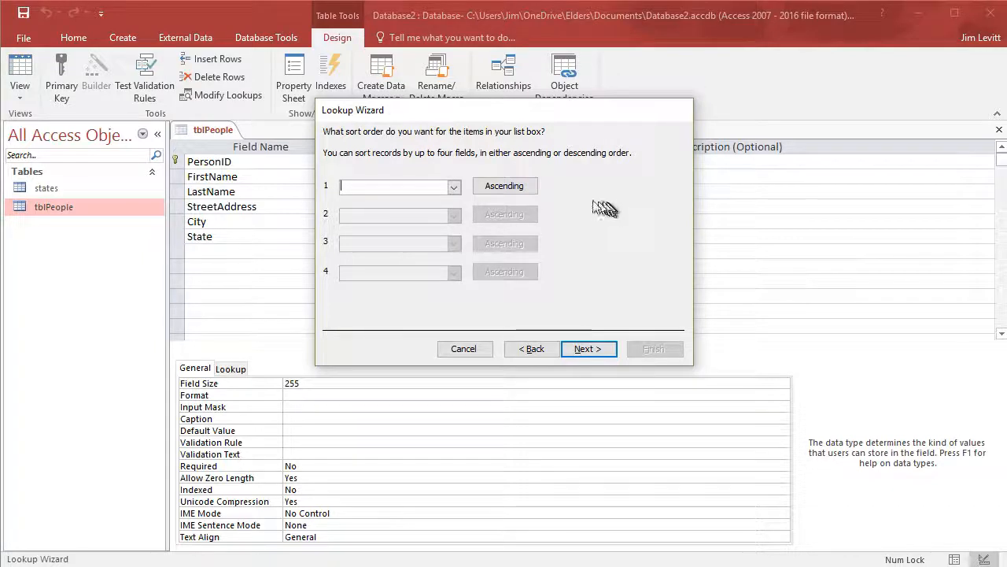
click(454, 186)
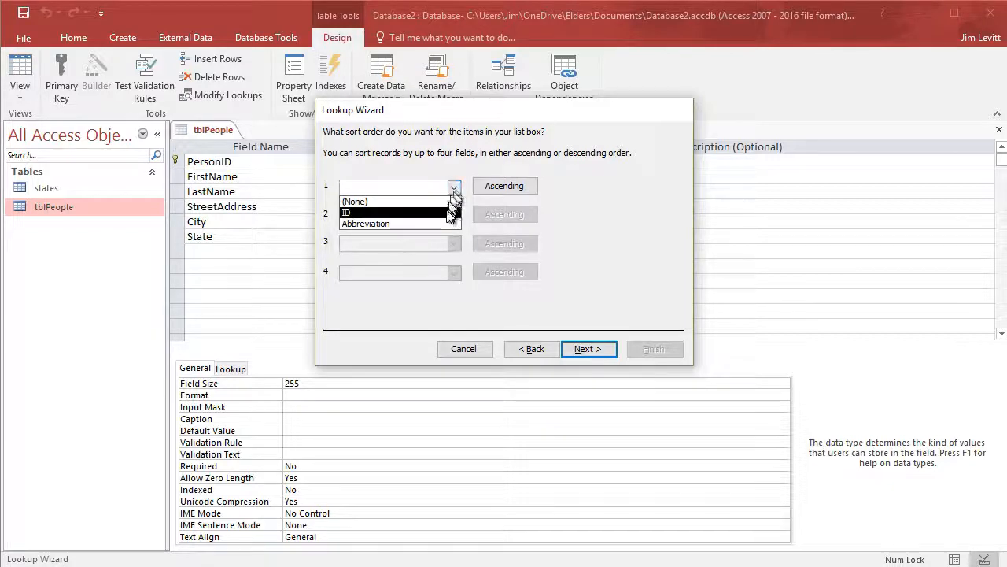
click(442, 225)
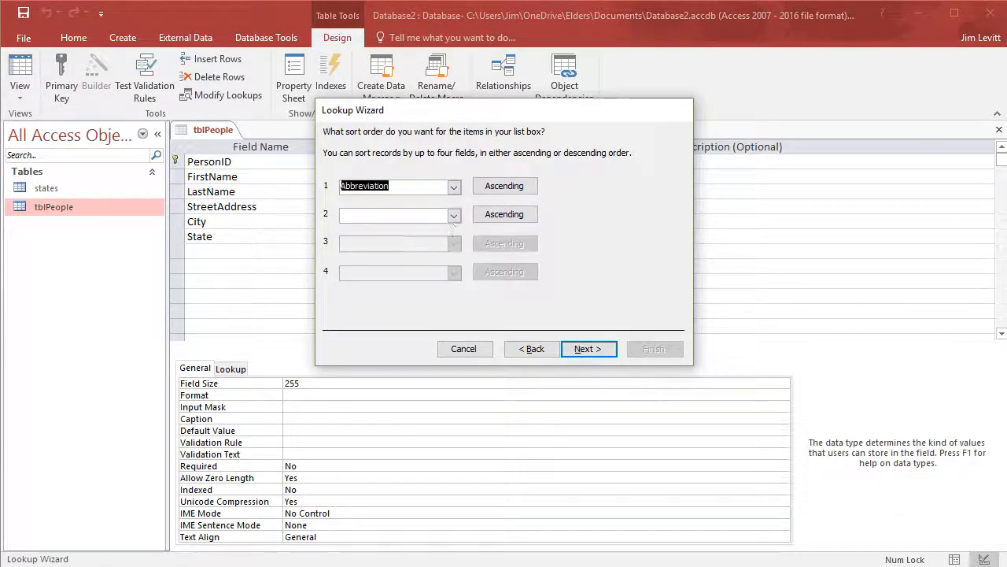
click(589, 348)
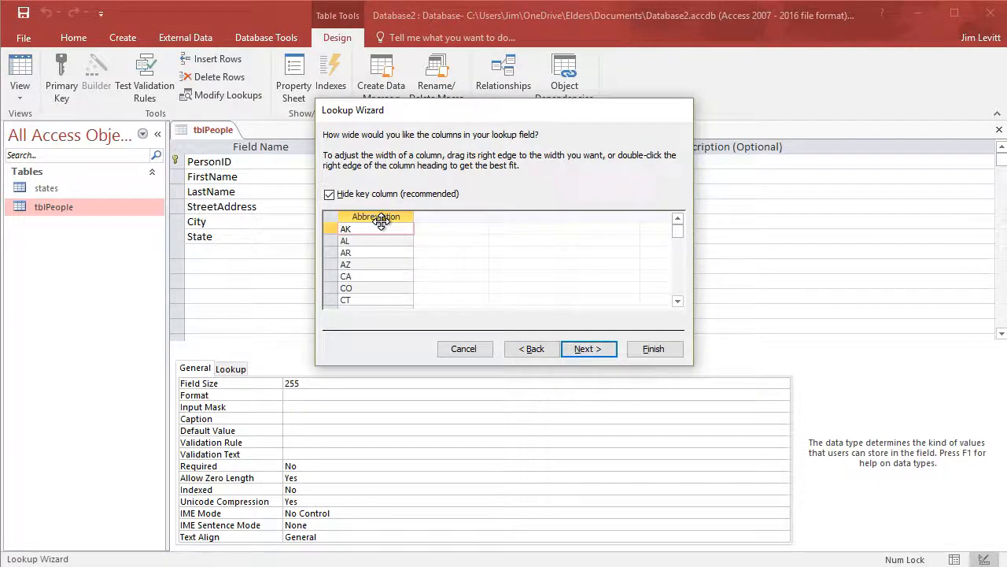
Step: Preview the key column, hide it again, and finish the lookup with the label State, saving the table
click(332, 196)
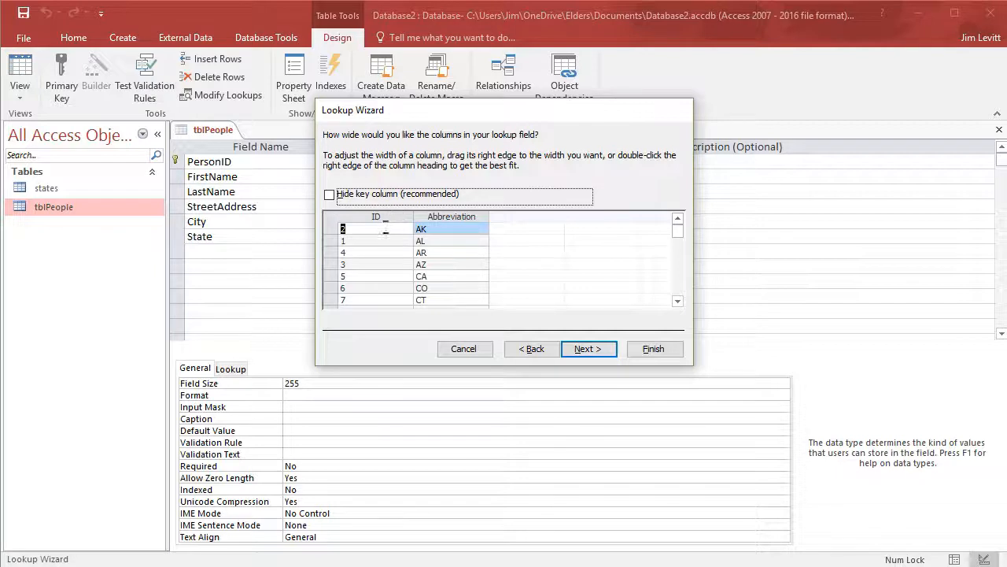
click(330, 195)
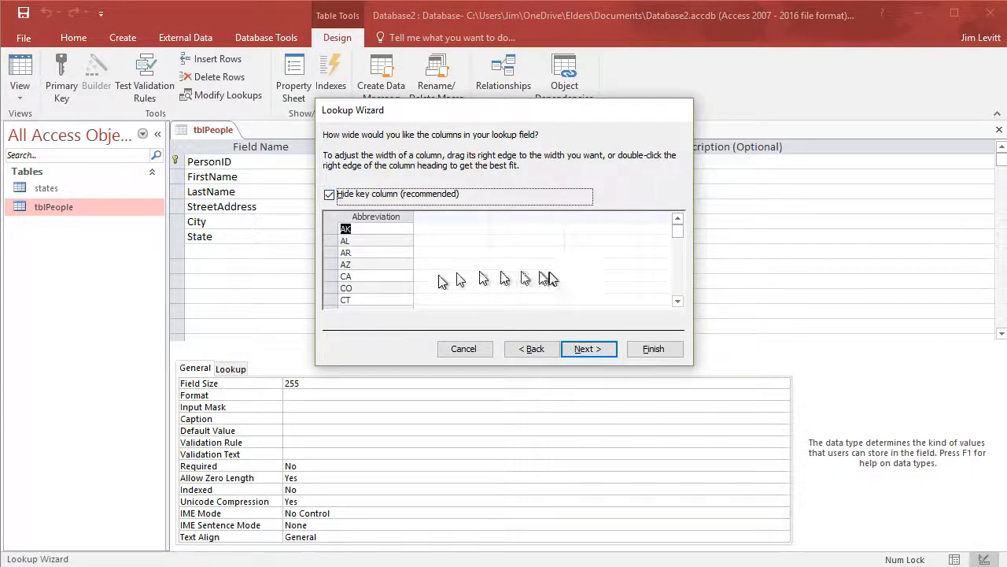
click(590, 349)
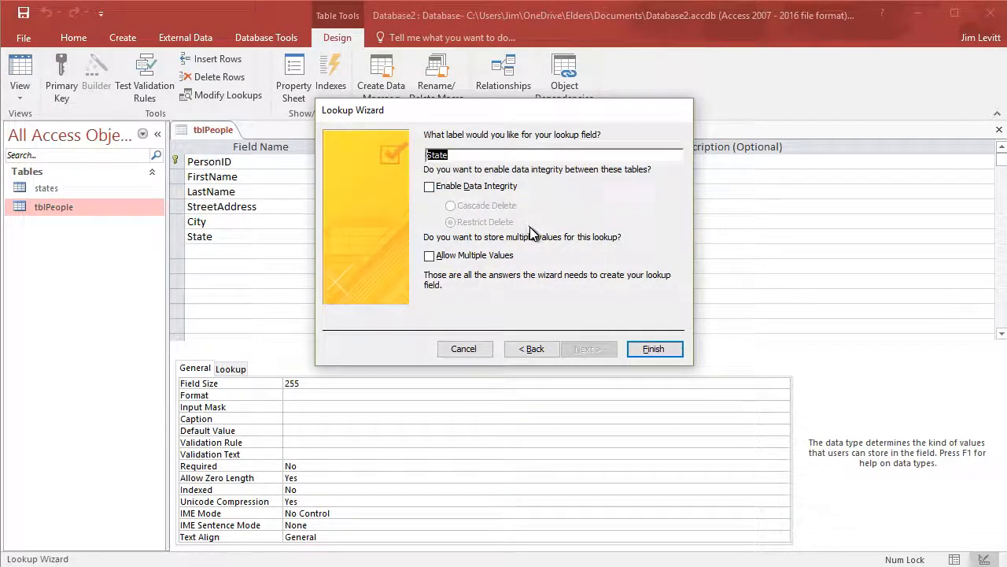
click(654, 350)
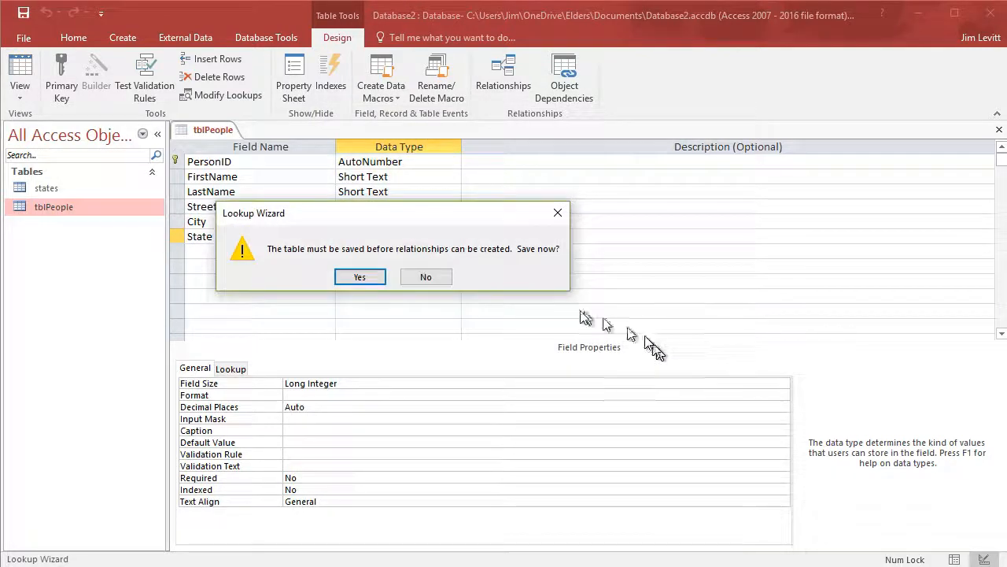
click(364, 275)
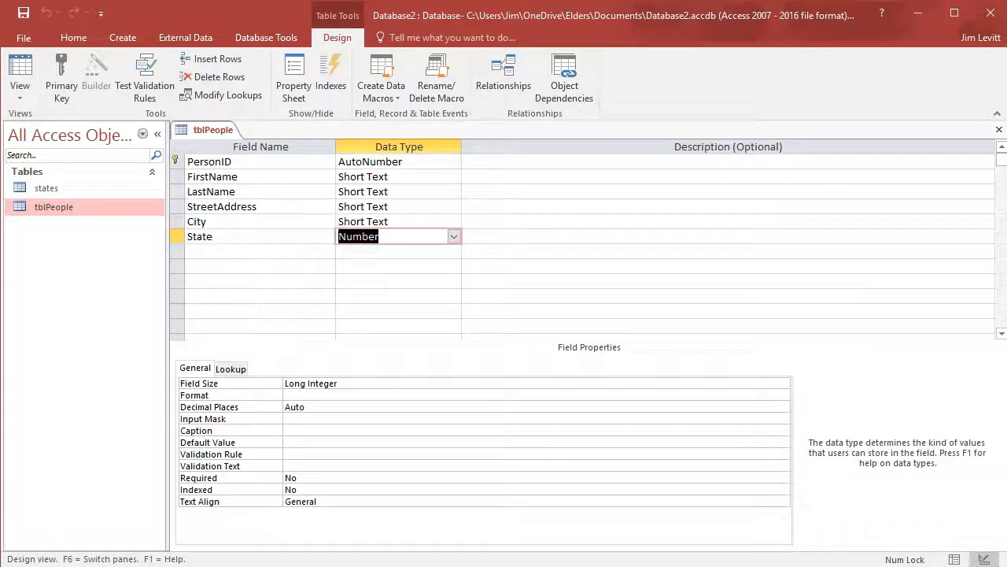
Step: Show tblPeople in Datasheet View and choose IA as the State of the first record
right_click(214, 133)
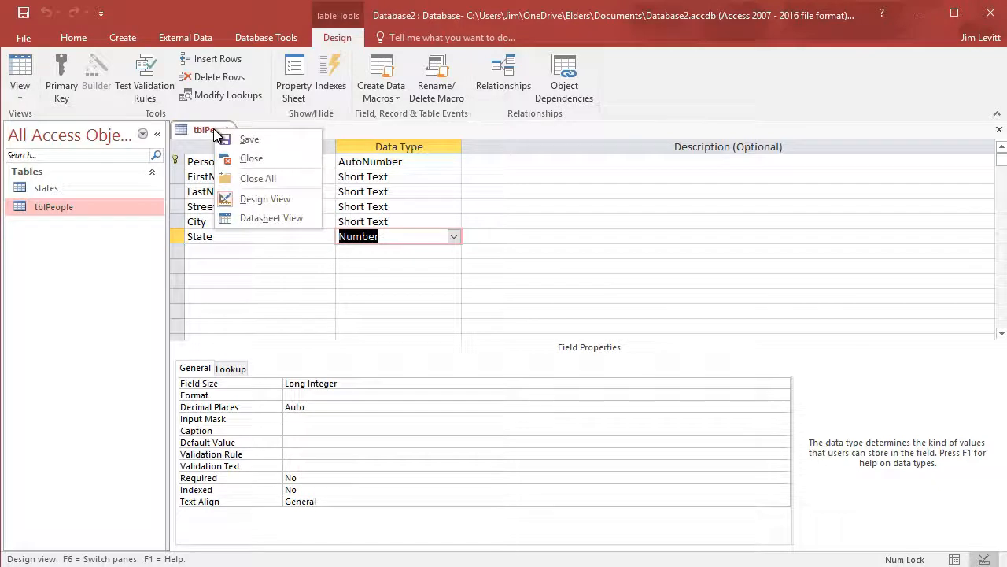
click(263, 220)
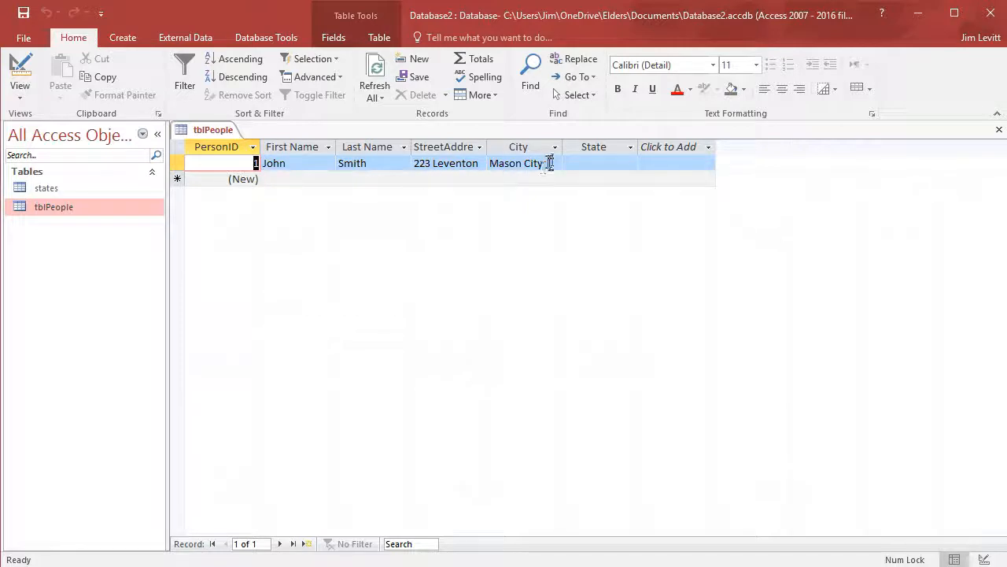
click(613, 163)
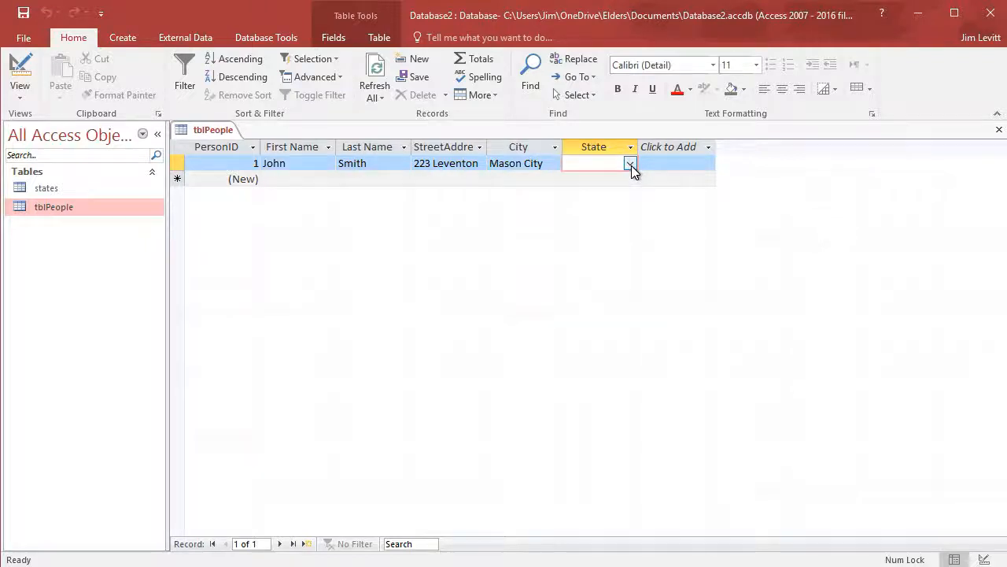
click(631, 164)
drag(631, 186, 632, 346)
click(629, 204)
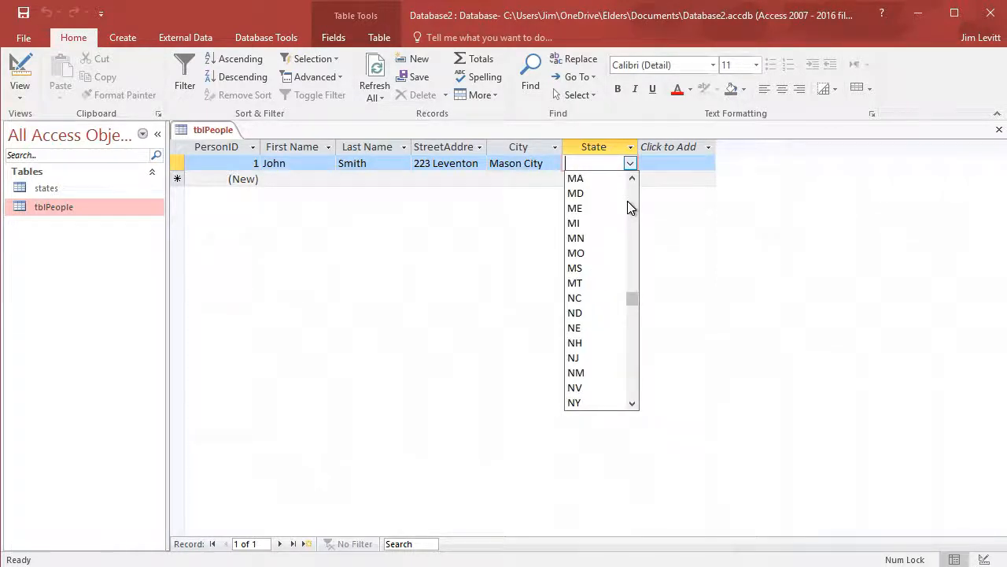
drag(631, 300, 635, 257)
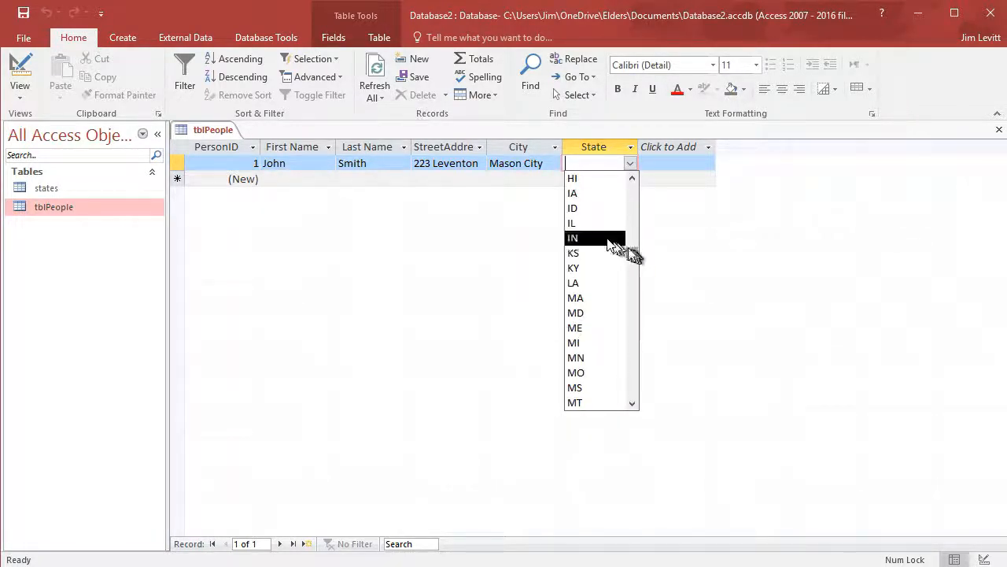
click(580, 193)
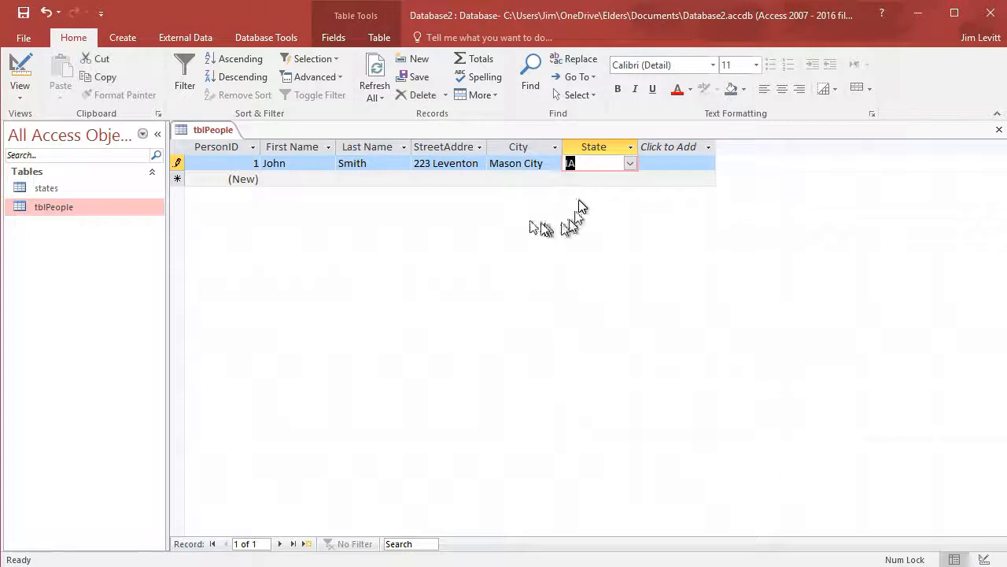
Step: Add a second record with the person's first name, last name and street address, and the city Kalamazoo
click(294, 180)
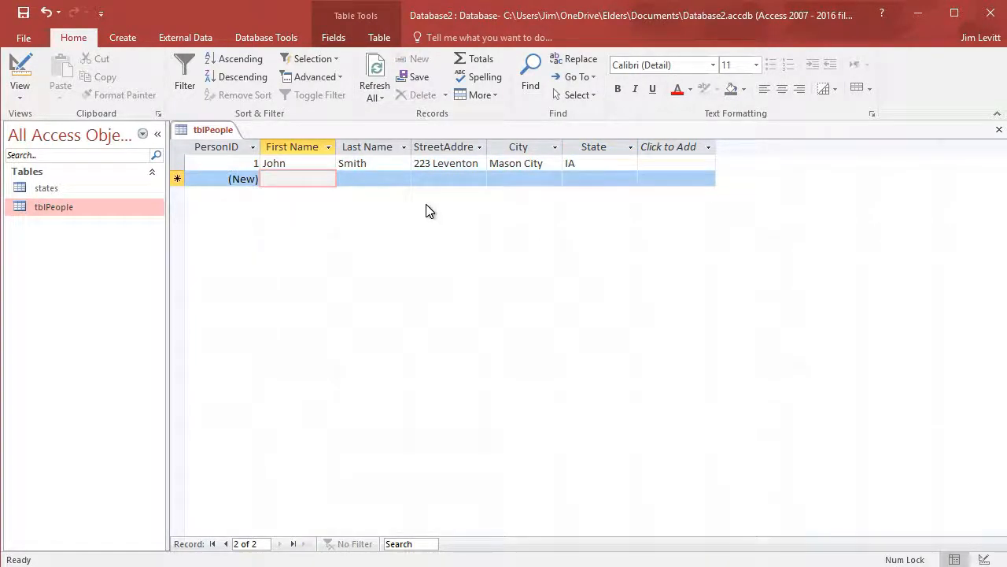
text(Fred)
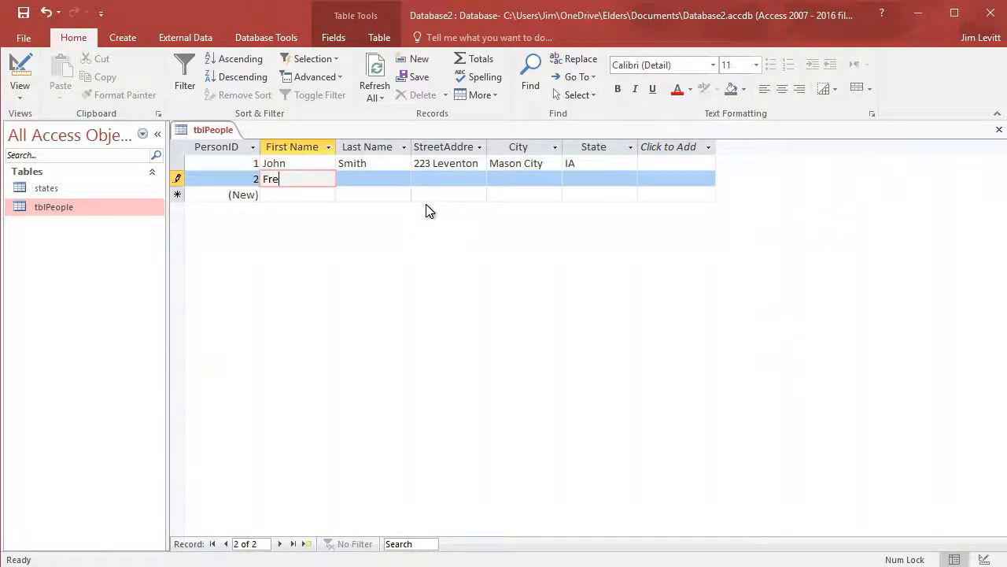
key(Tab)
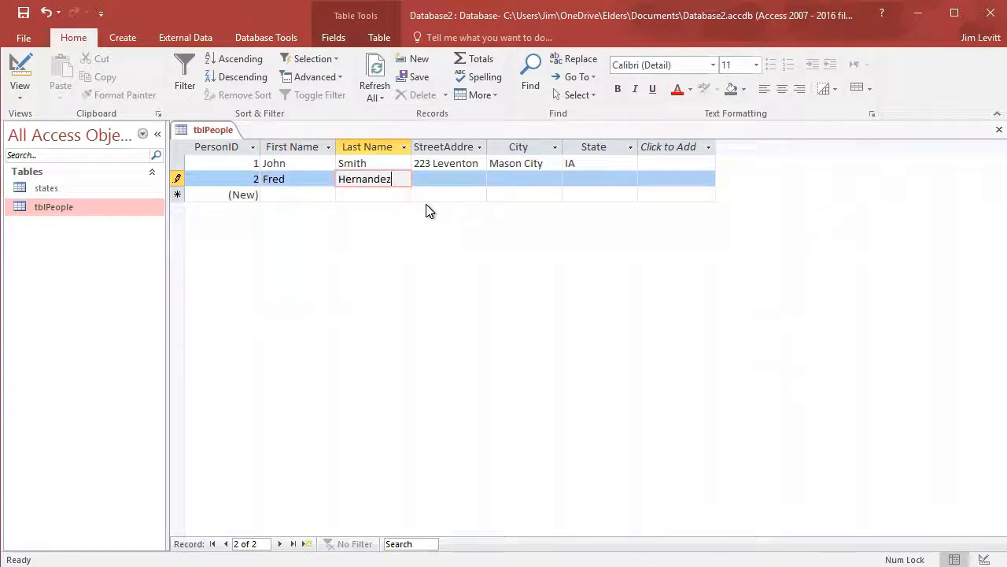
key(Tab)
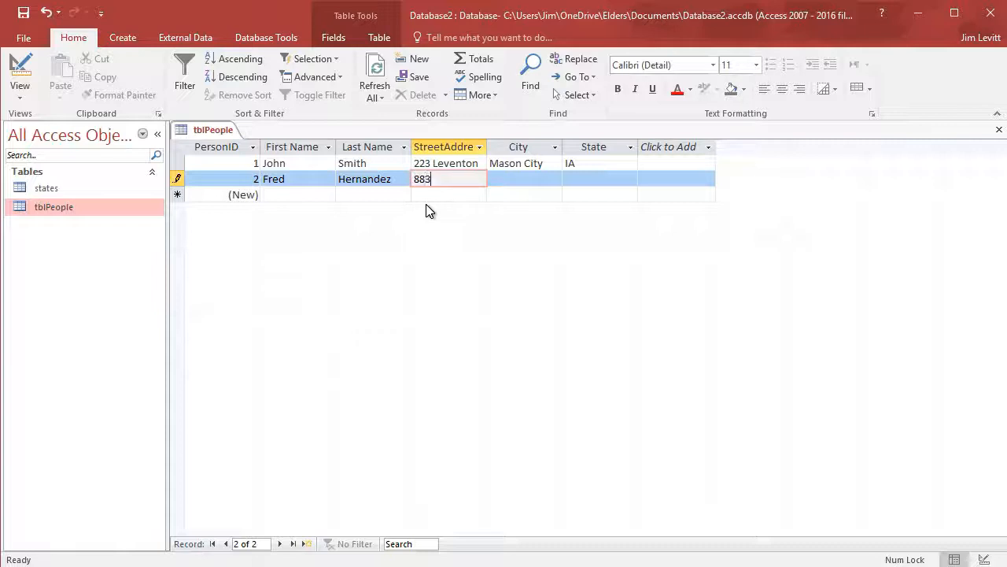
key(Tab)
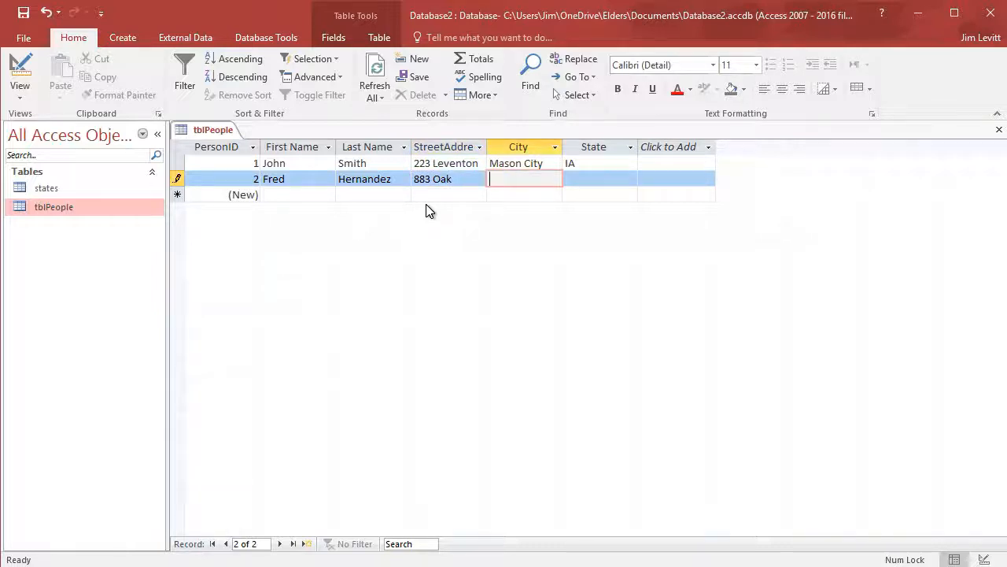
text(Kalamazoo)
key(Tab)
Step: Choose MI as the State of the second record and leave the row to save it
text(mm)
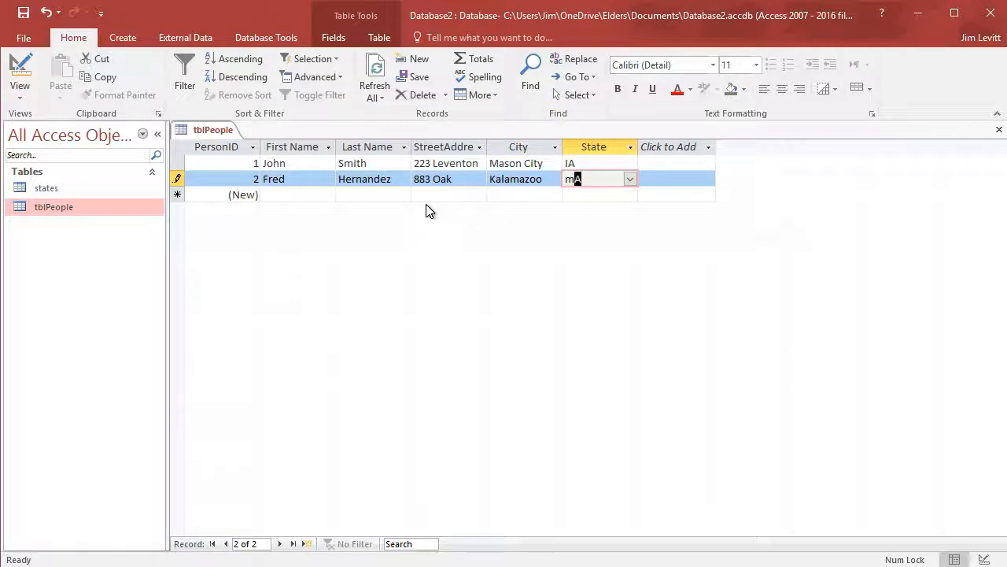
text(m)
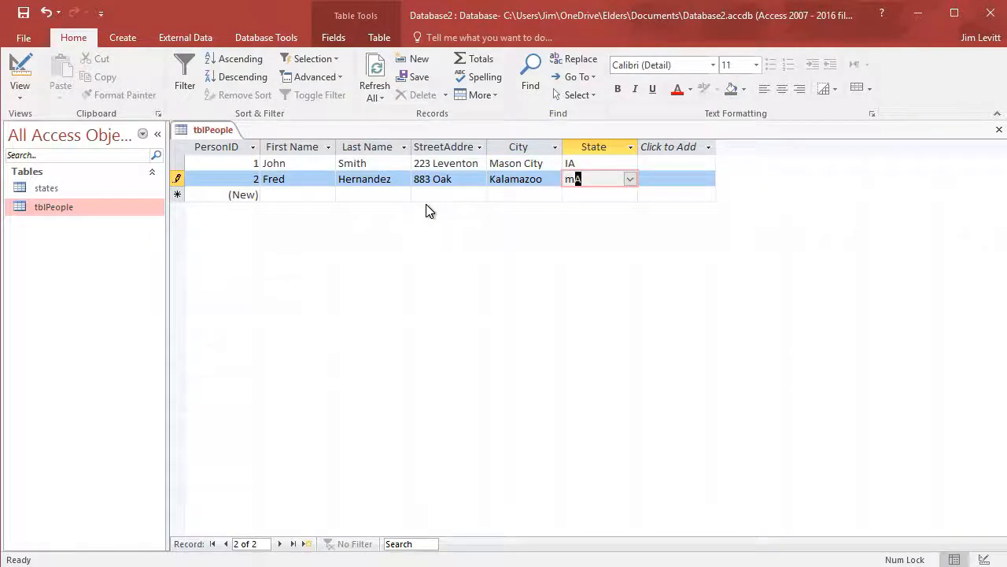
click(631, 183)
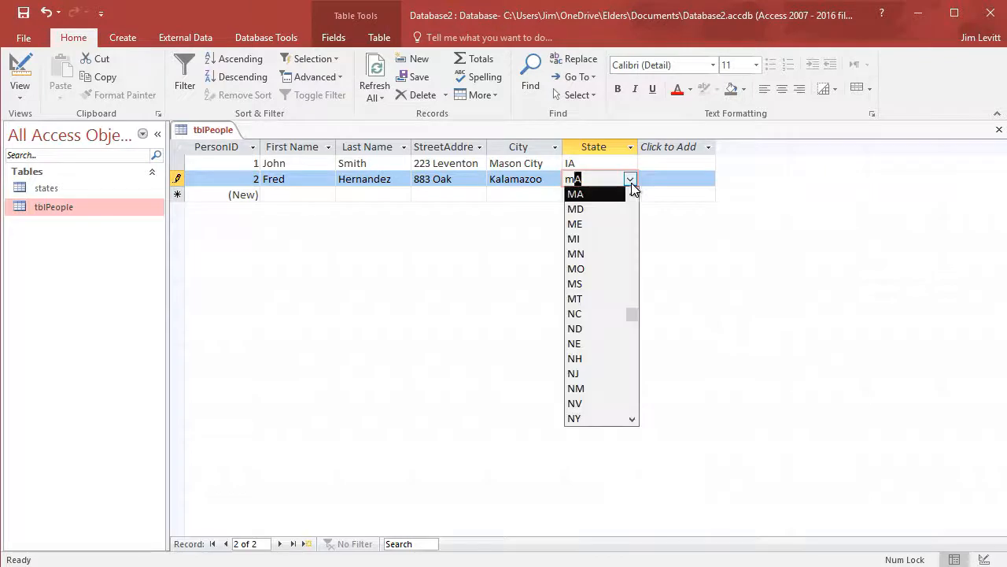
click(610, 239)
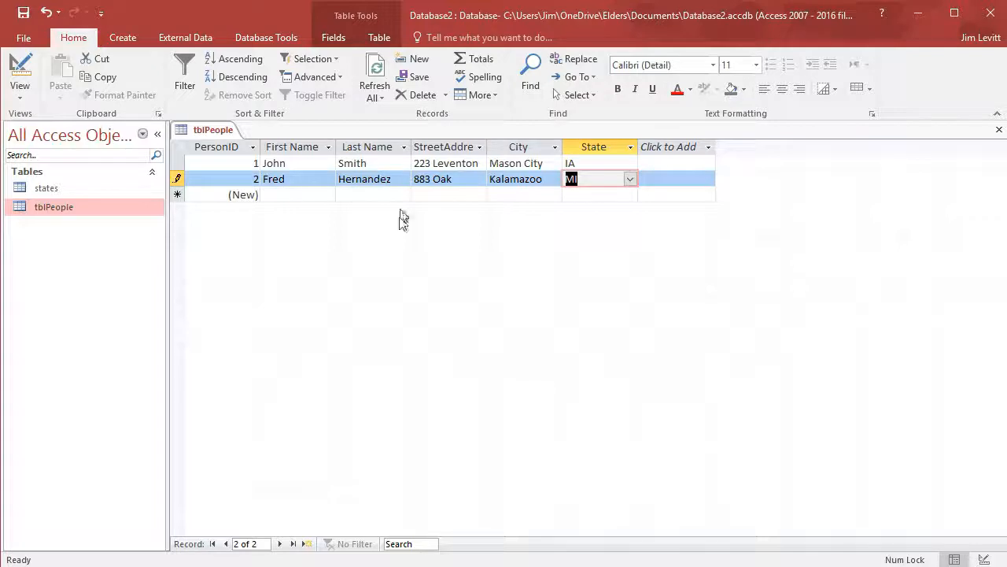
click(675, 162)
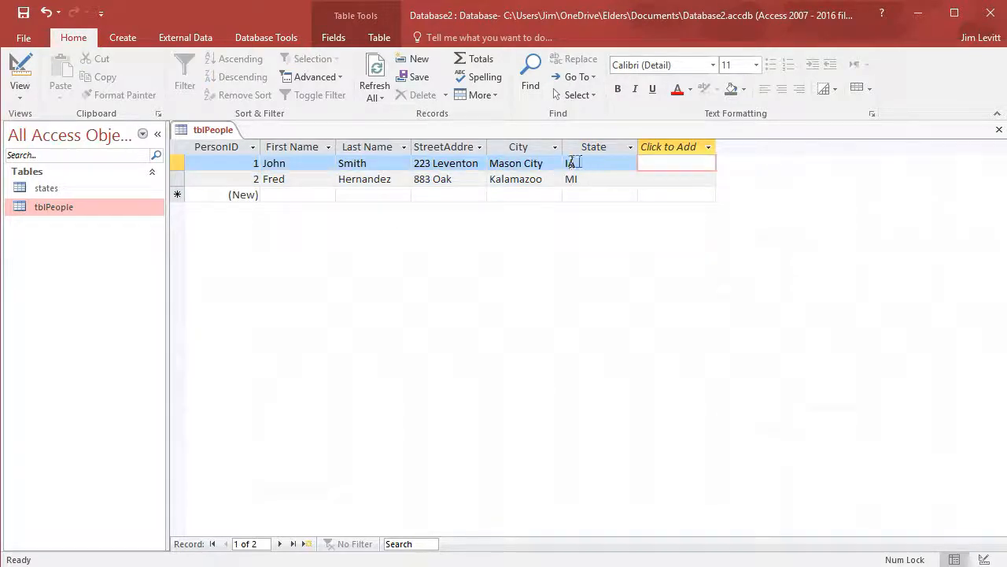